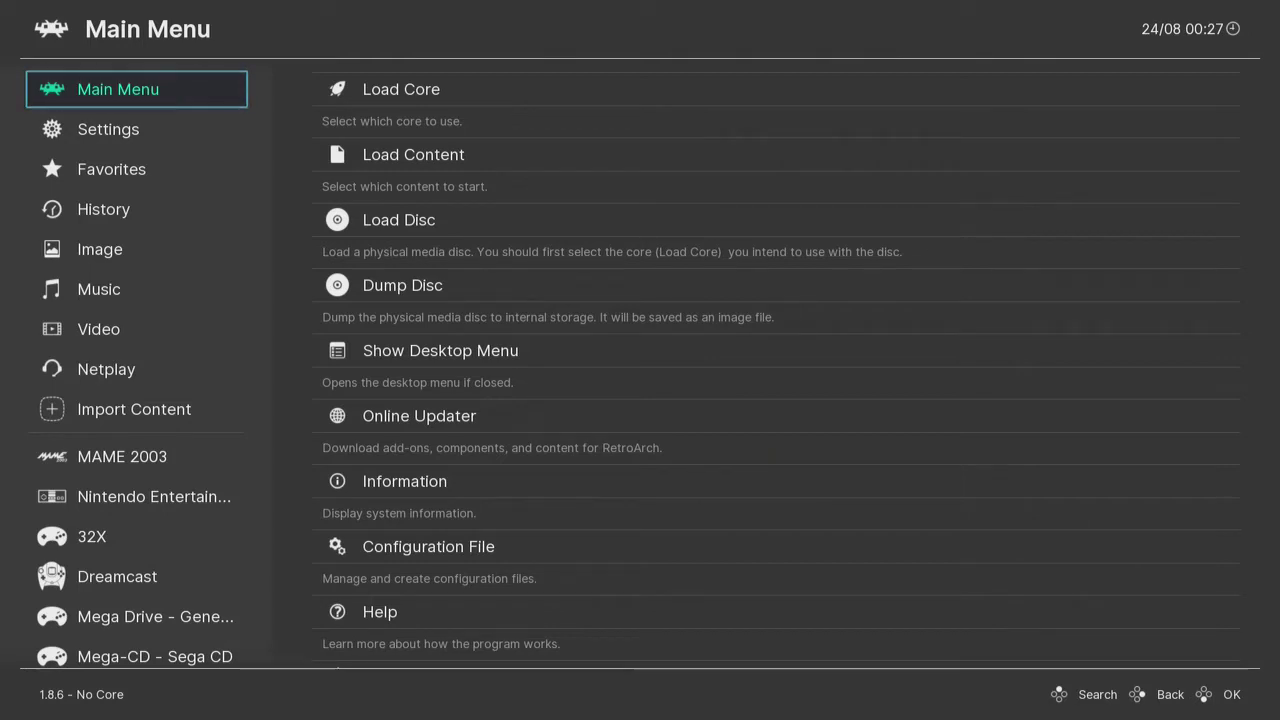
Step: Move the sidebar from Main Menu down to the Settings categories
key(Down)
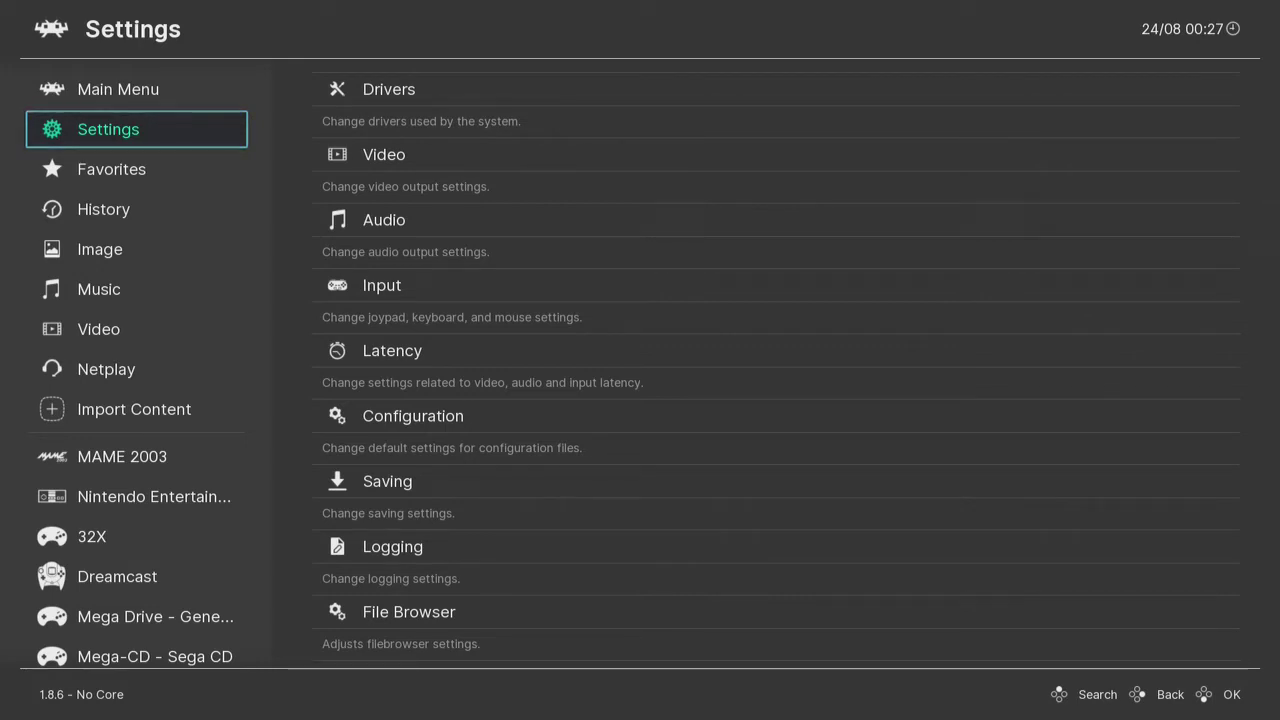
Step: Open the Input category to show Maximum Users, Poll Type Behavior and Turbo Mode
key(Right)
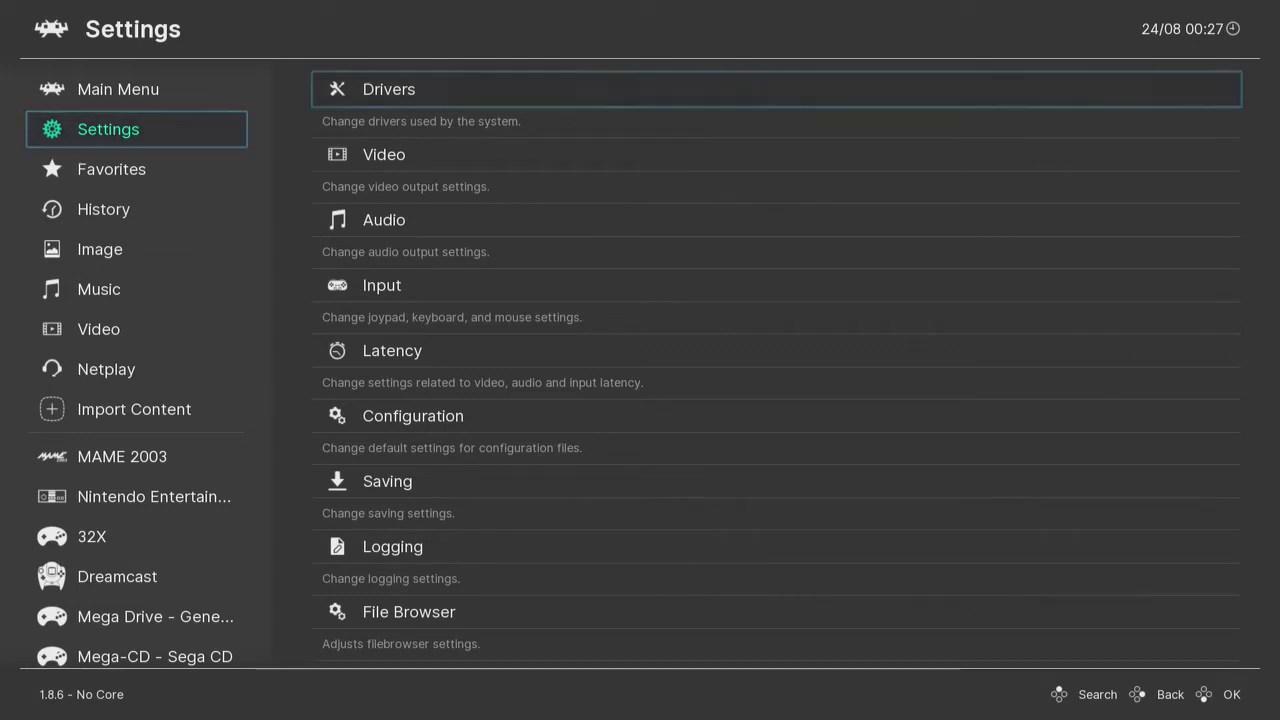
key(Down)
key(Down)
key(Down)
key(Down)
key(Up)
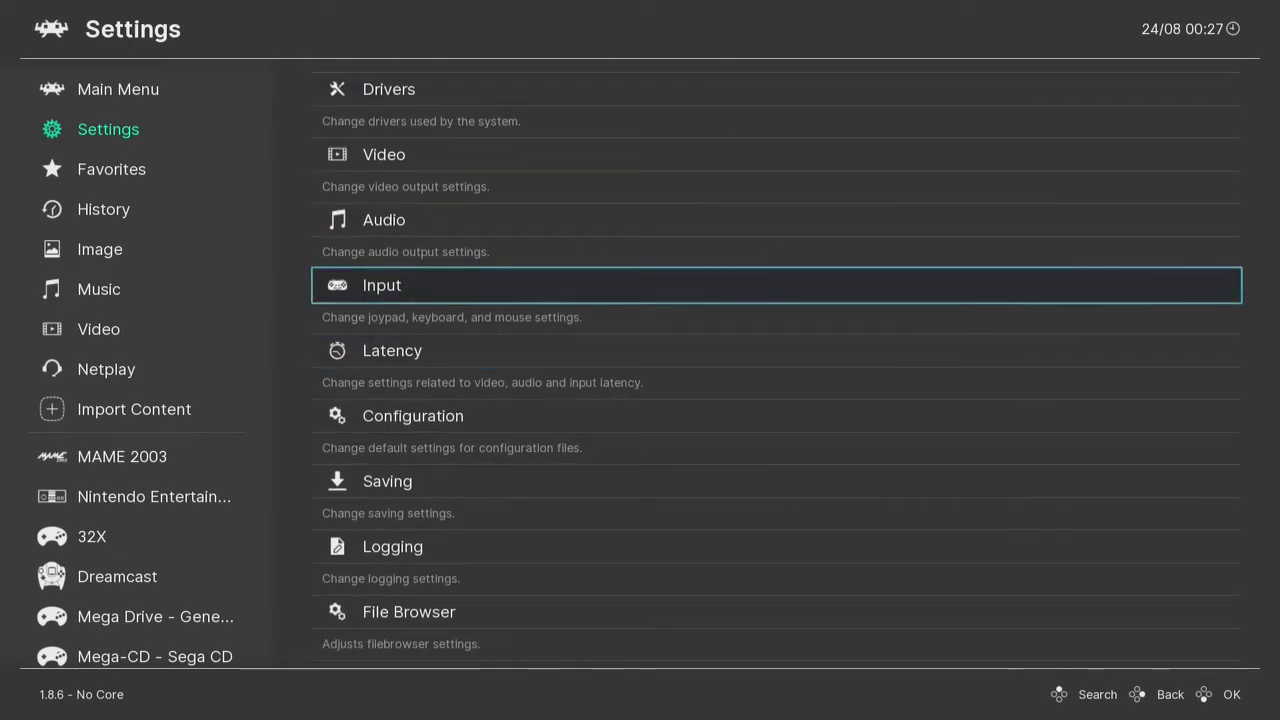
key(Return)
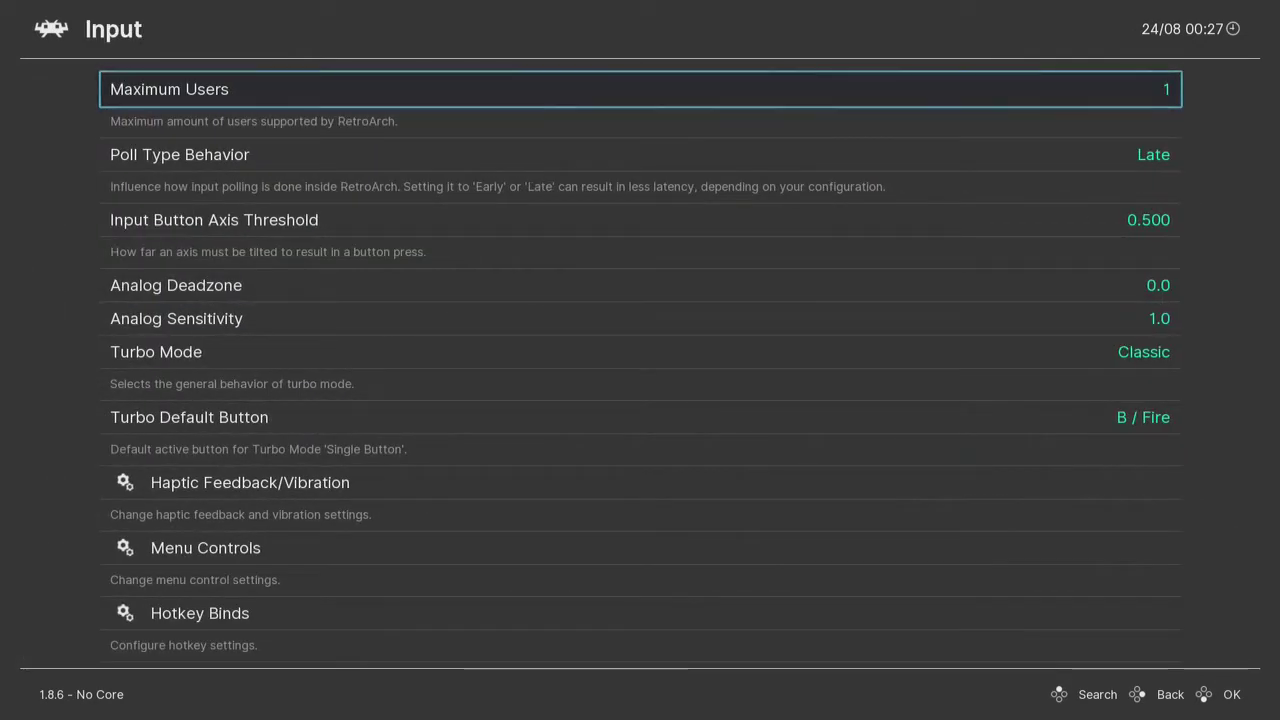
key(Down)
key(Down)
key(Down)
key(Down)
key(Down)
key(Up)
key(Up)
key(Up)
key(Up)
key(Up)
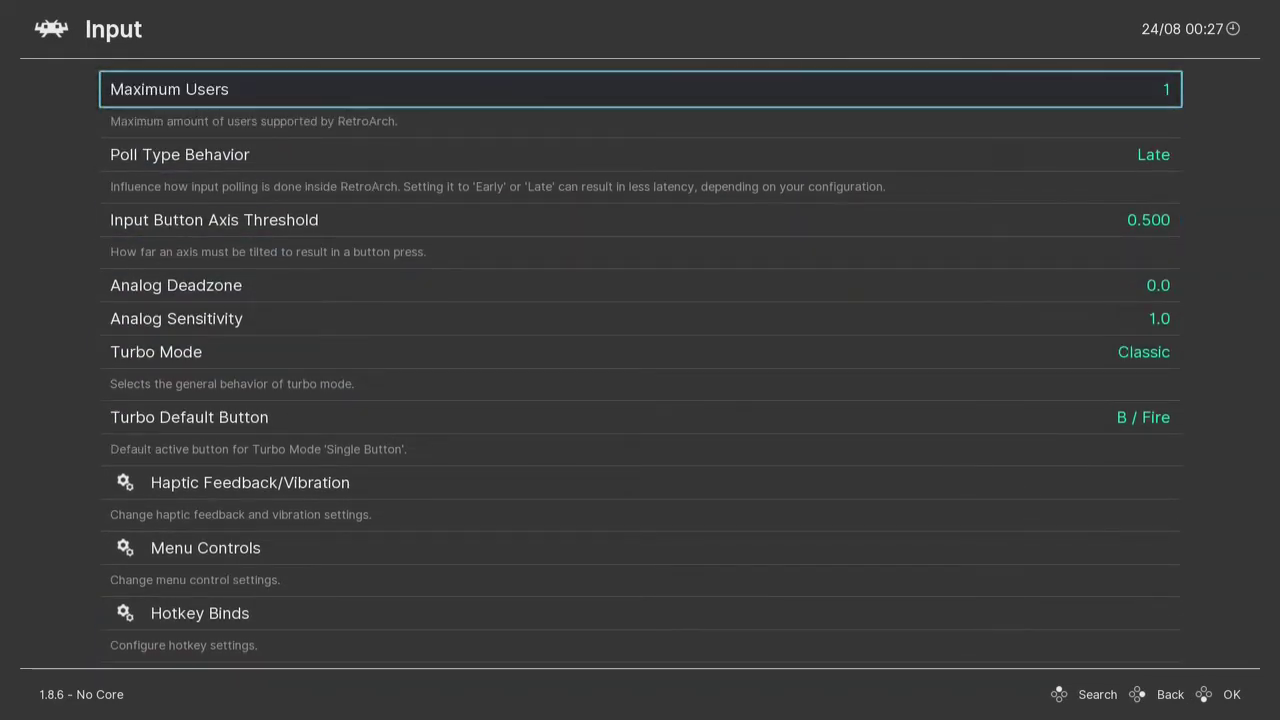
key(Right)
key(Right)
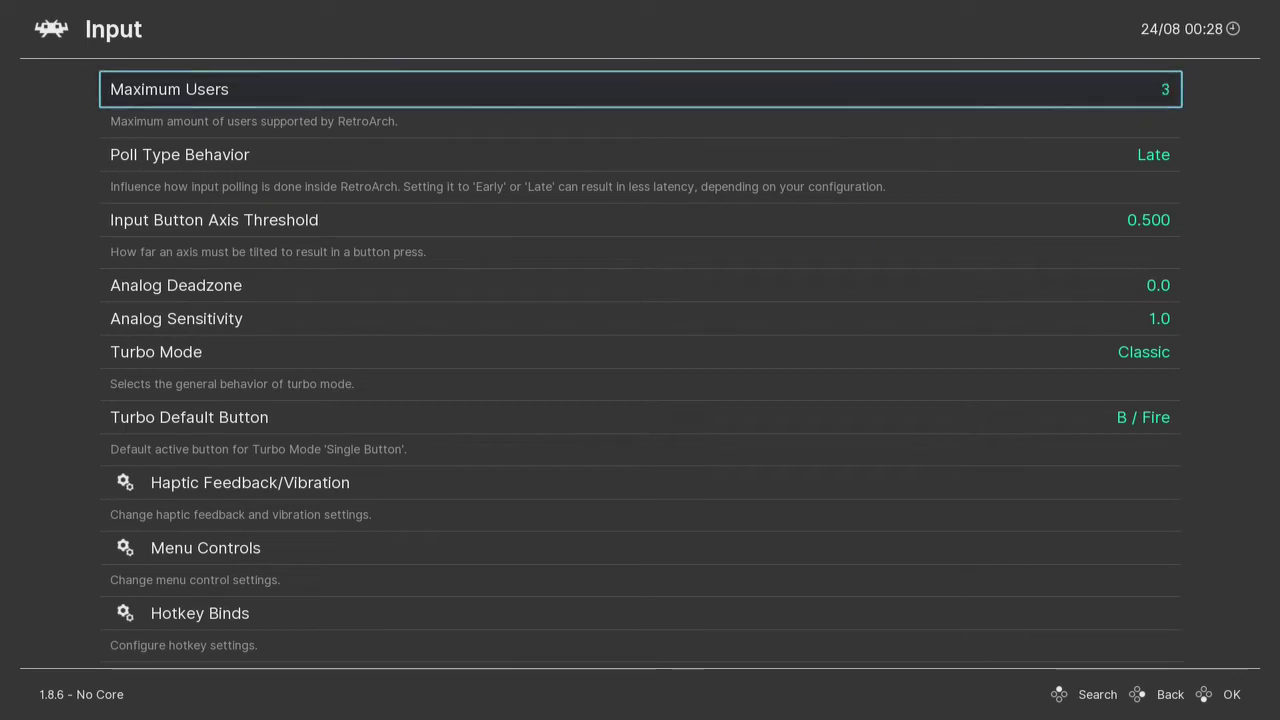
key(Right)
key(Left)
key(Left)
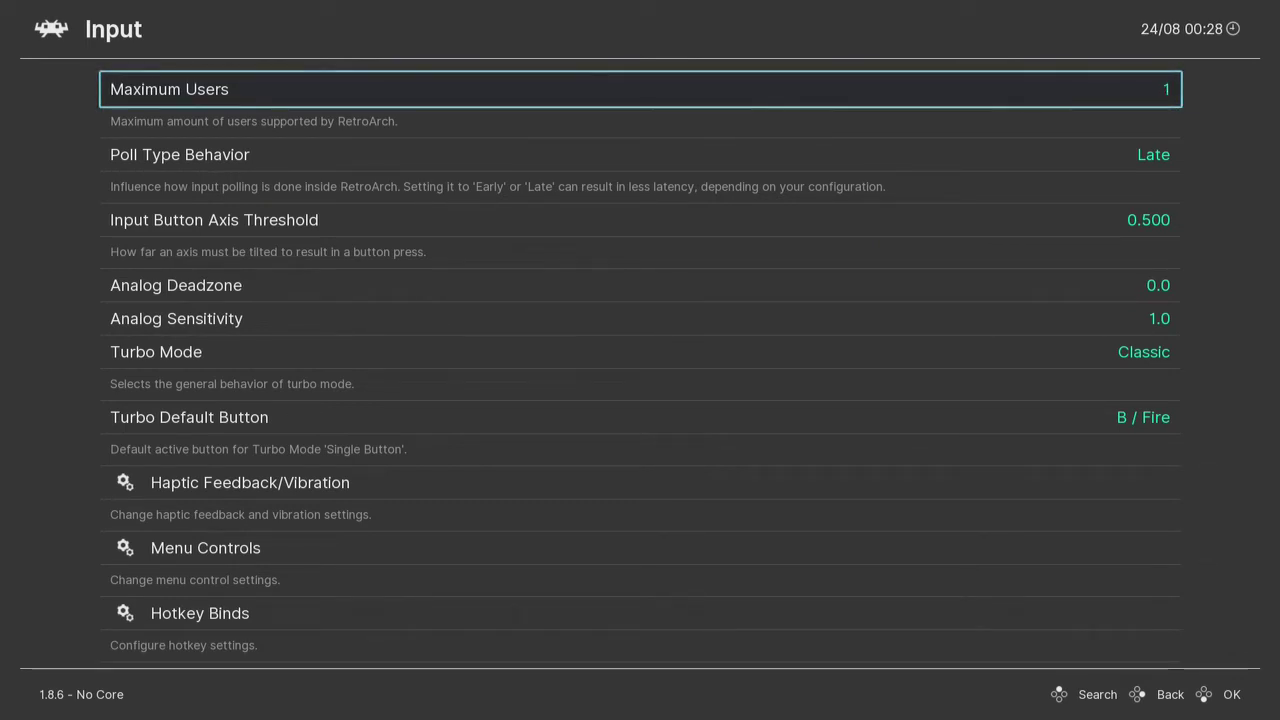
key(Up)
key(Up)
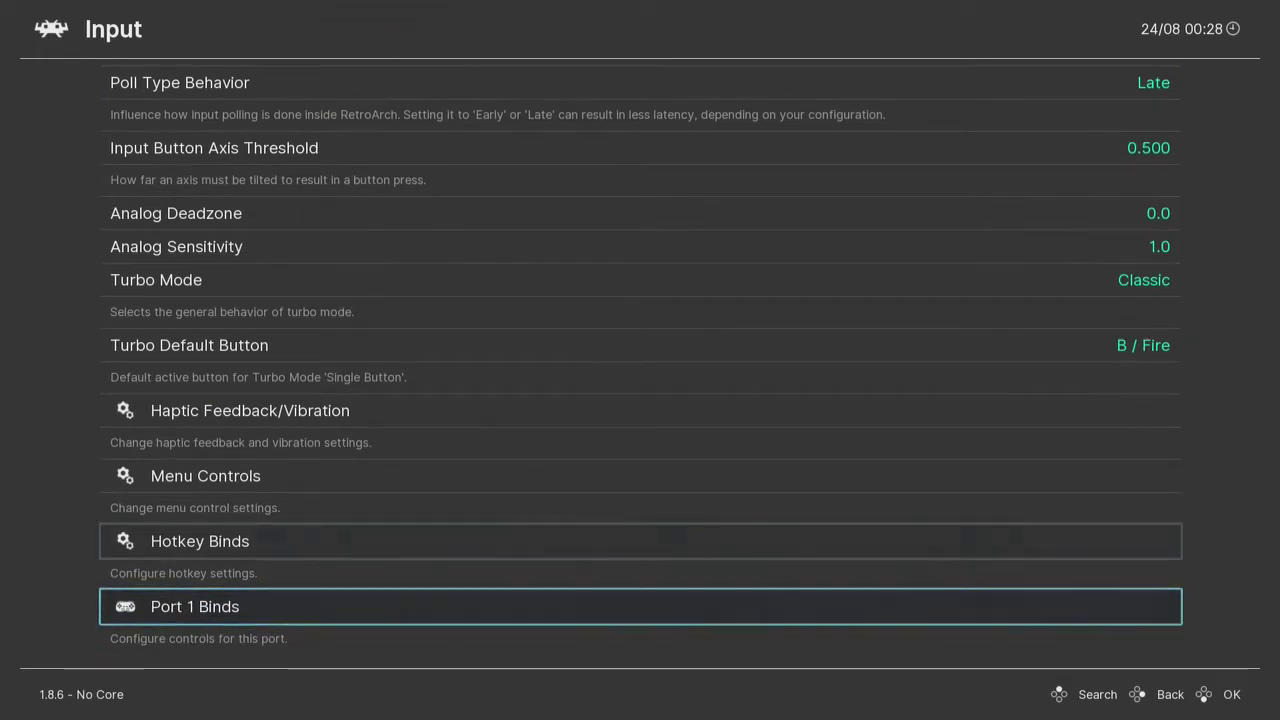
key(Down)
key(Up)
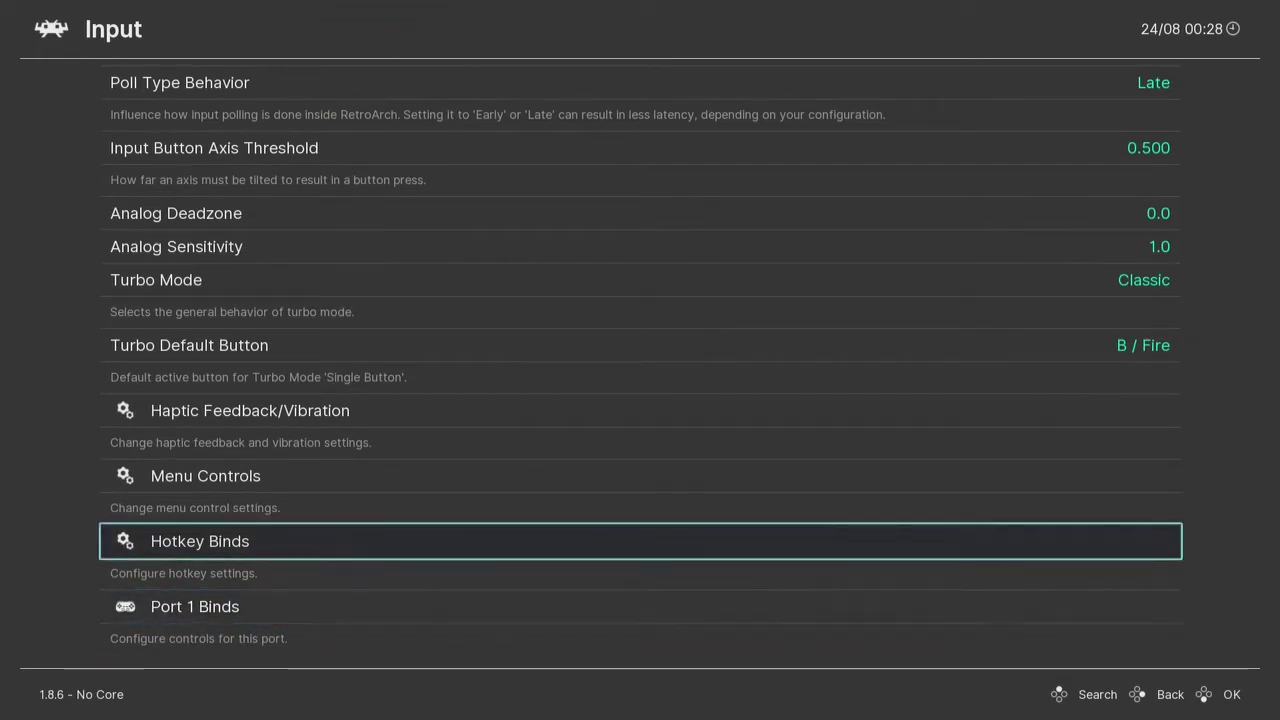
key(Down)
key(Up)
key(Down)
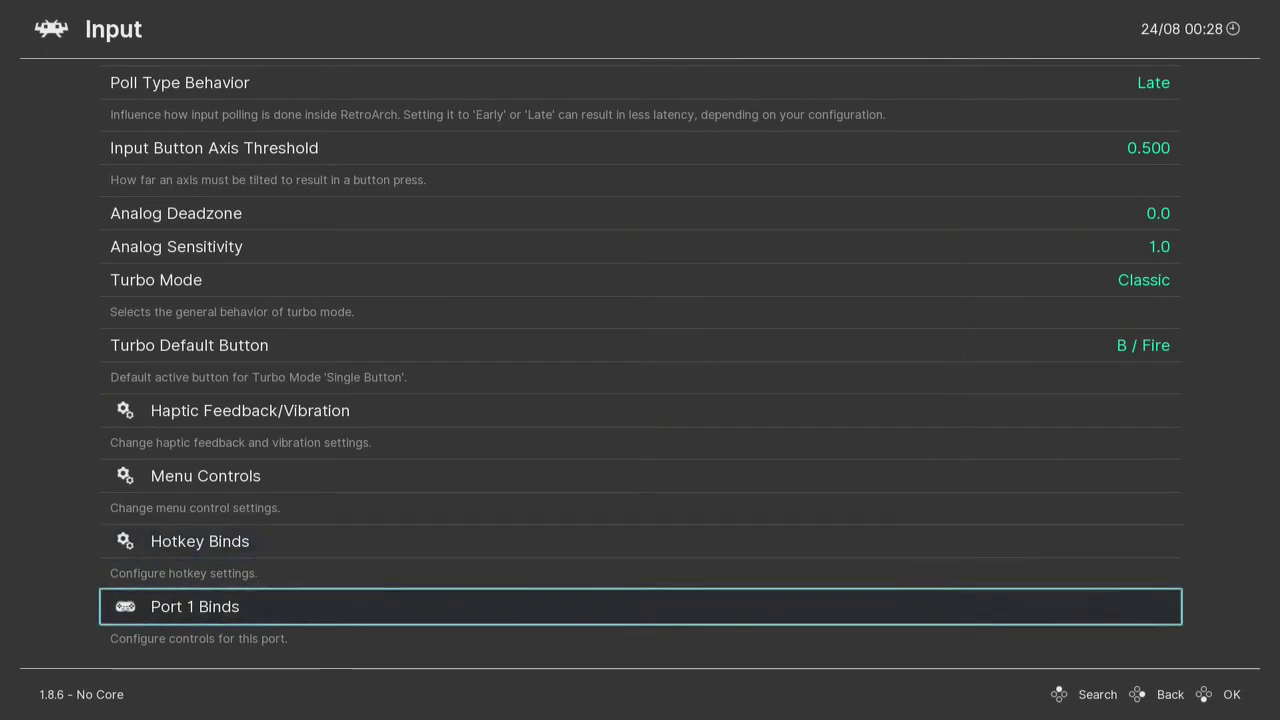
Step: Open Port 1 Binds, leave Analog to Digital Type on Right Analog, and move down to the button binds
key(Return)
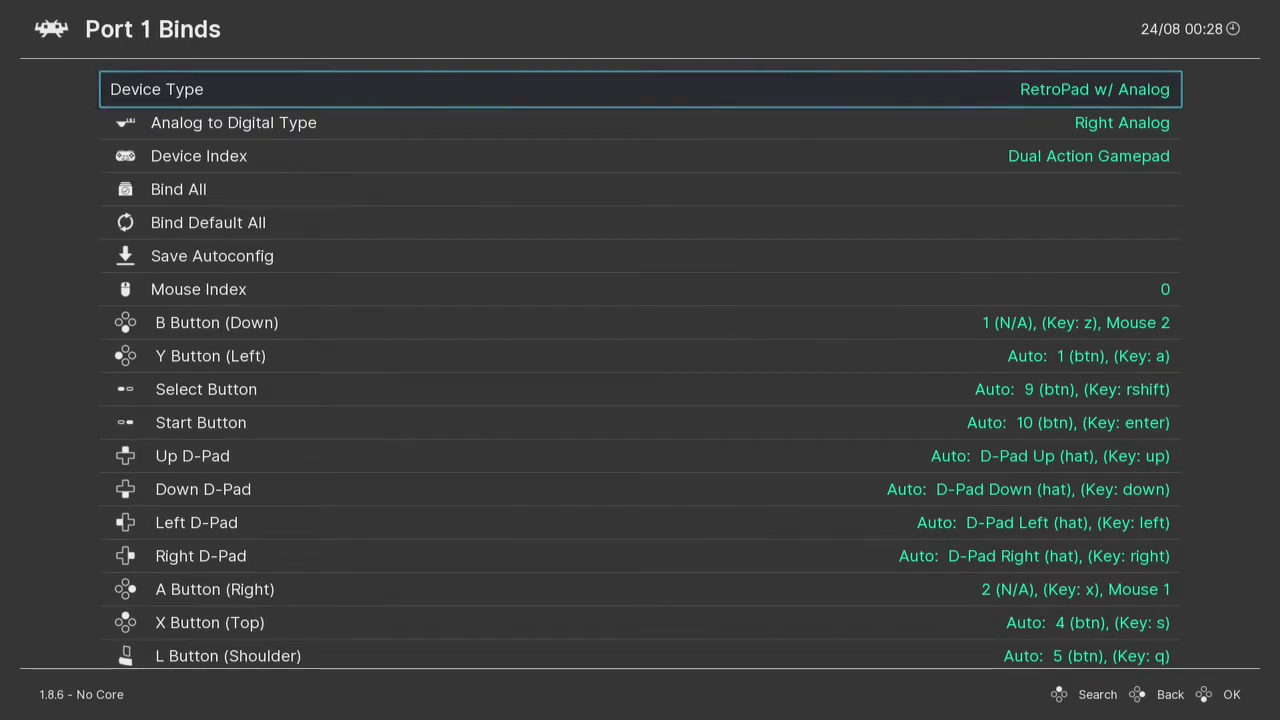
key(Down)
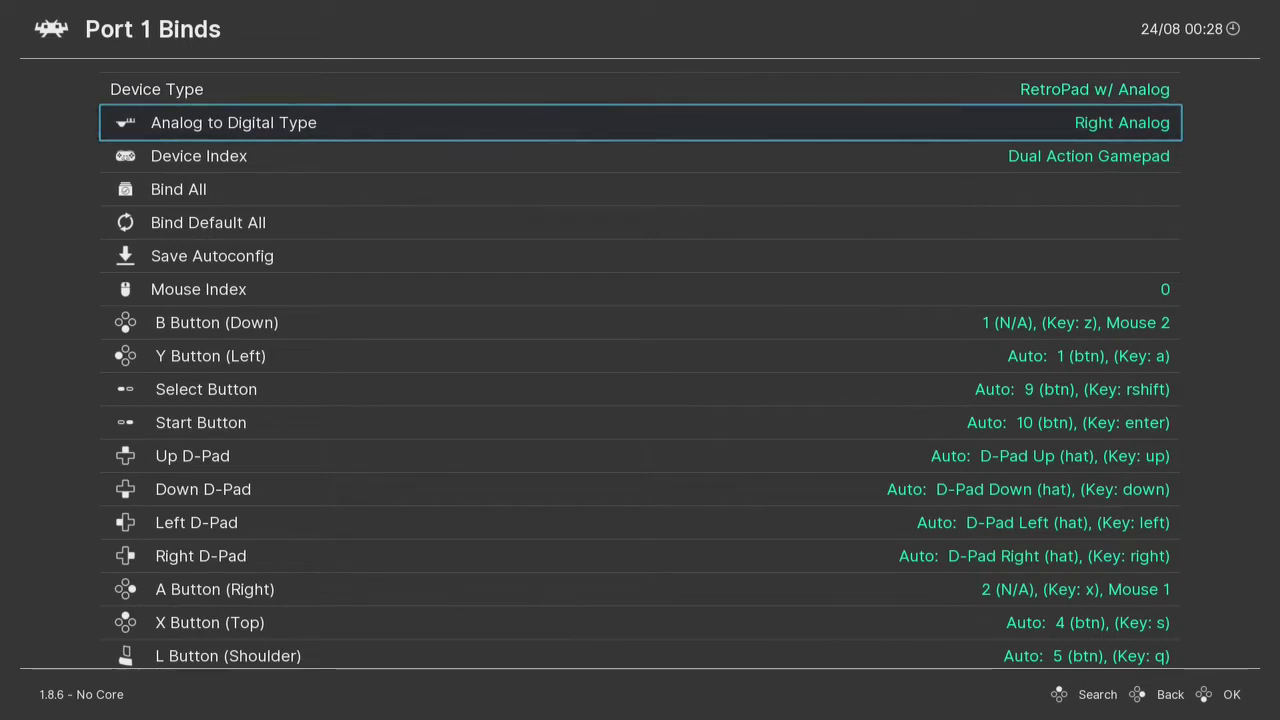
key(Right)
key(Left)
key(Down)
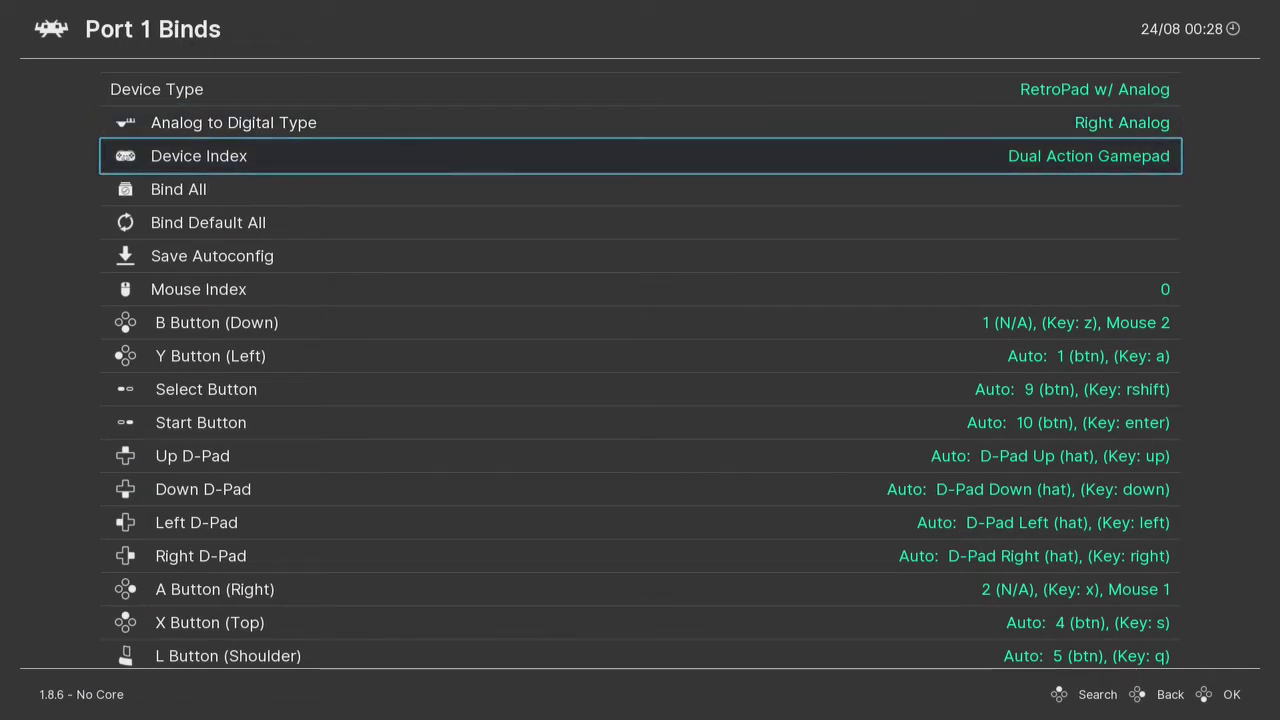
key(Down)
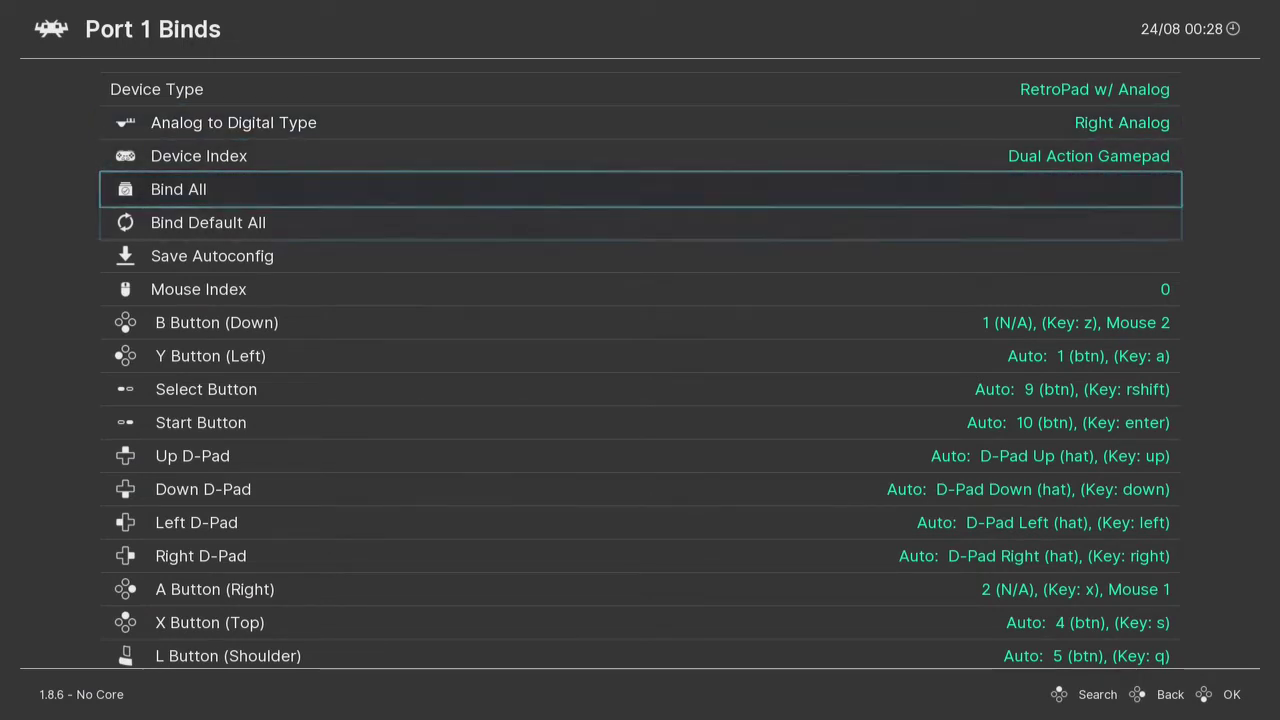
key(Down)
key(Down)
key(Down)
key(Down)
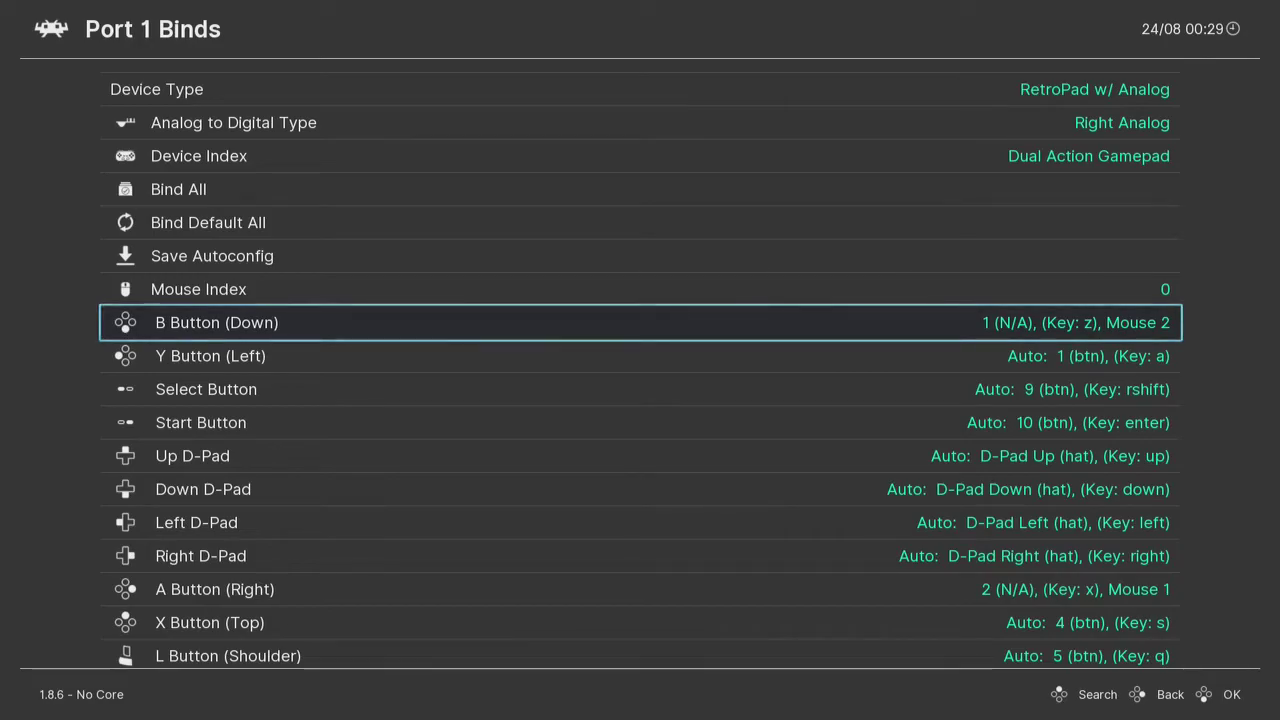
Step: Leave B unchanged and bind Y to button 0, Select to 8, Start to 9
key(Return)
key(z)
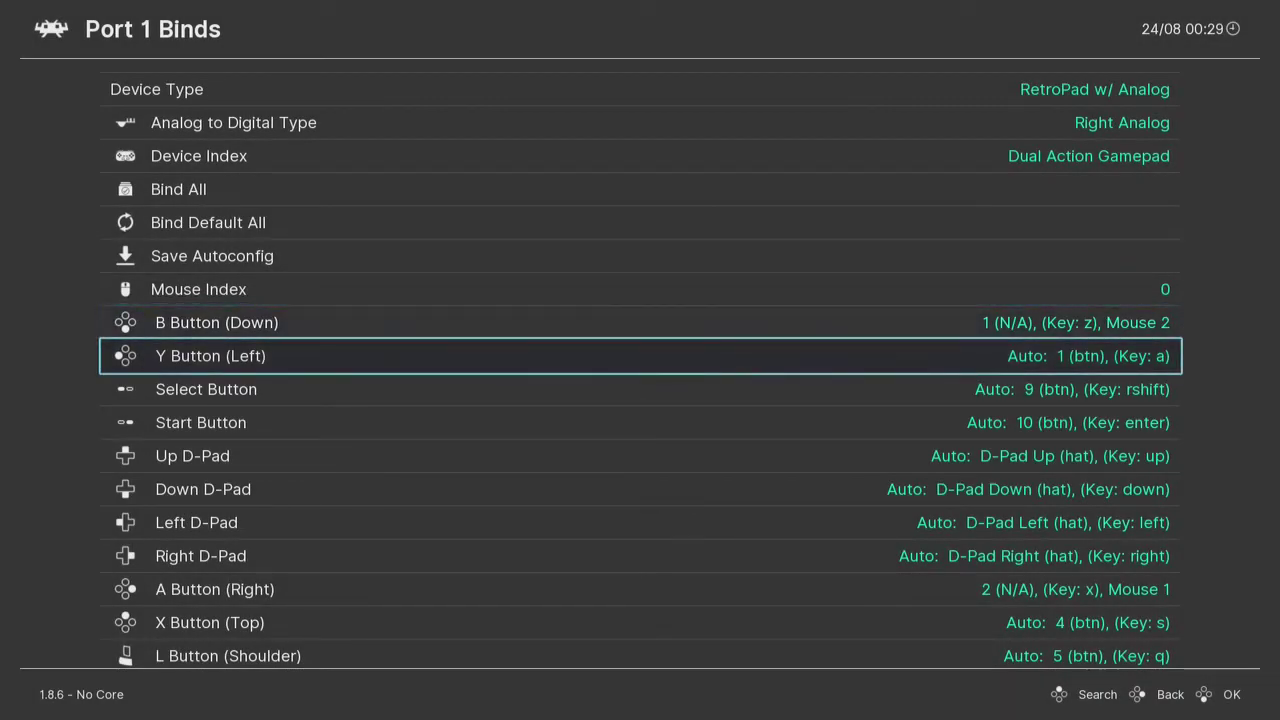
key(Return)
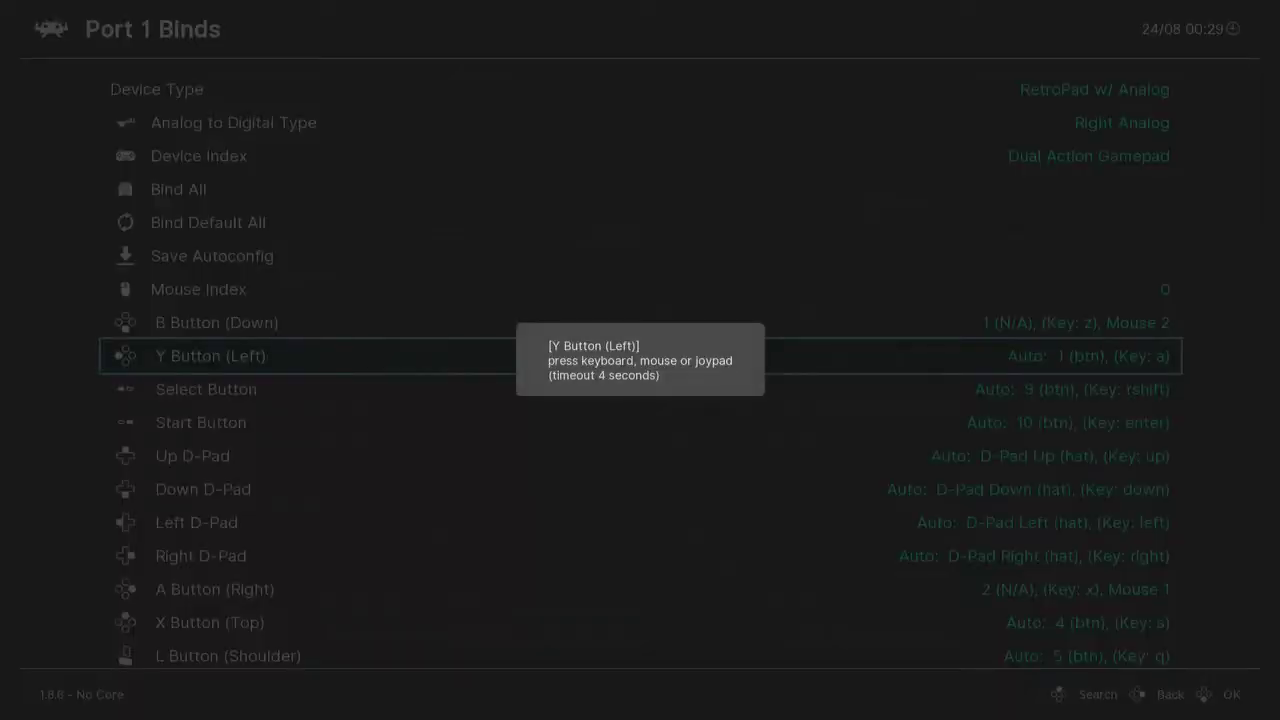
key(a)
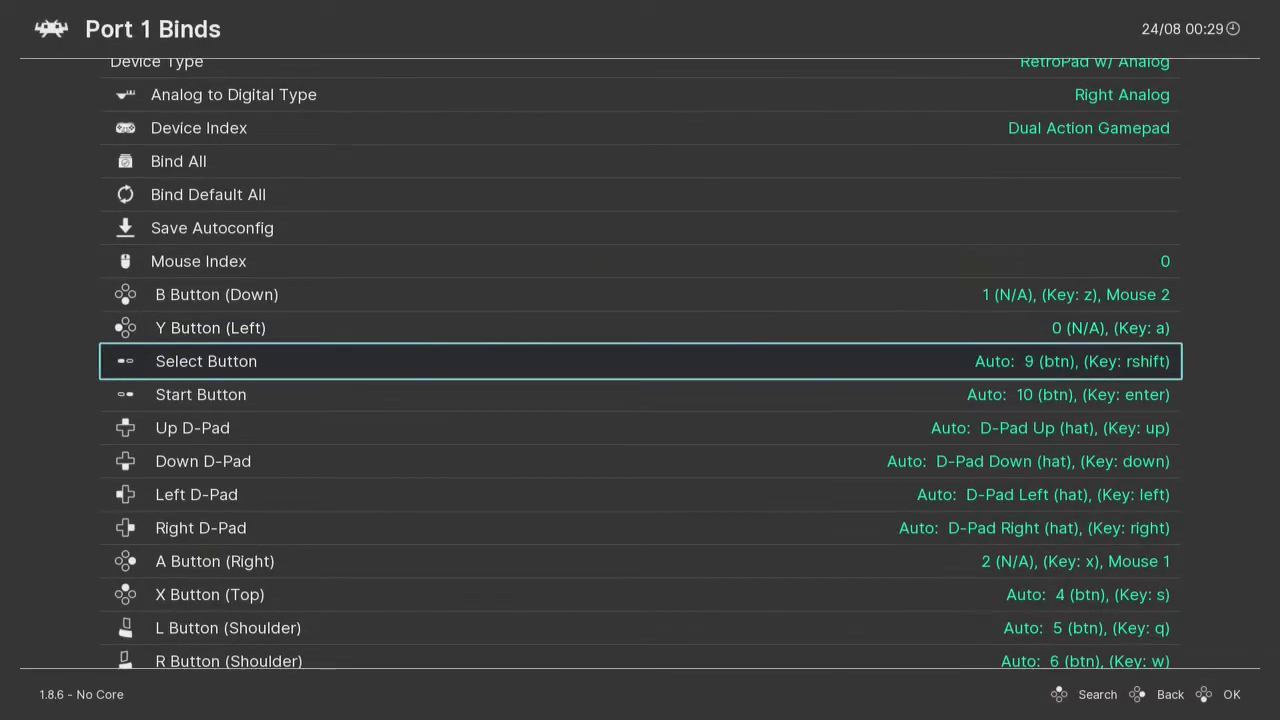
key(Return)
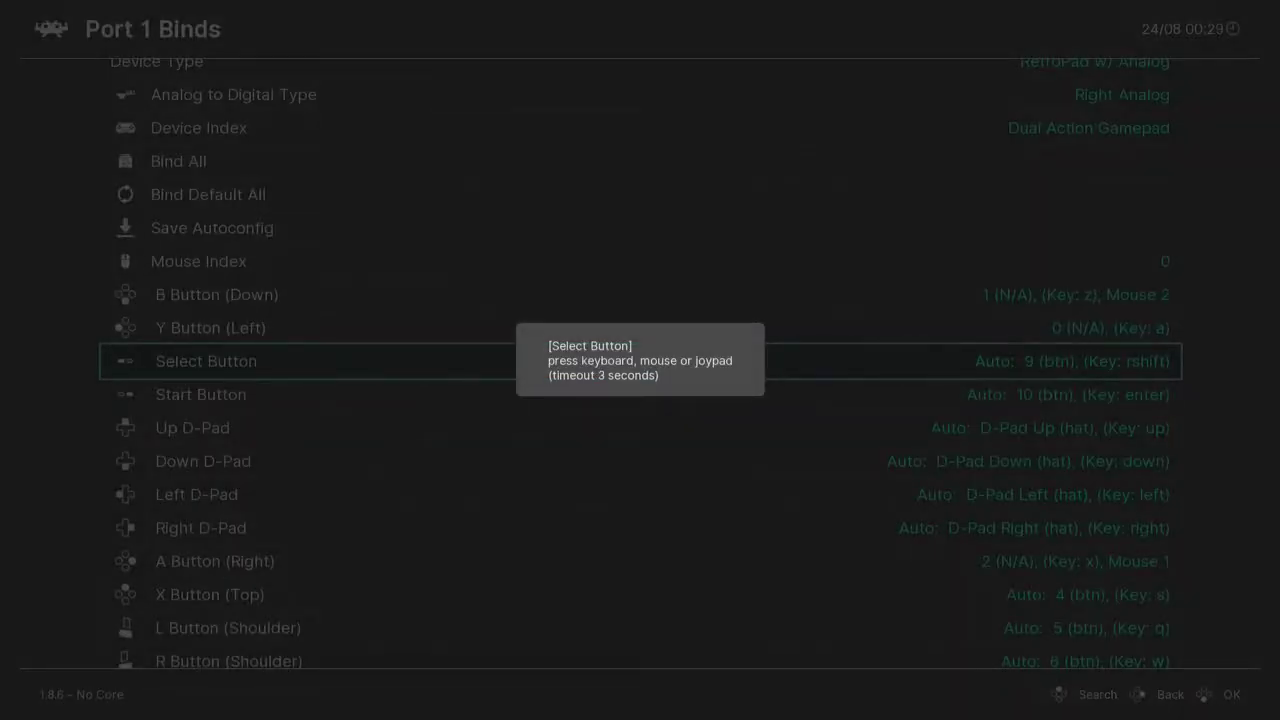
key(Shift_R)
key(Return)
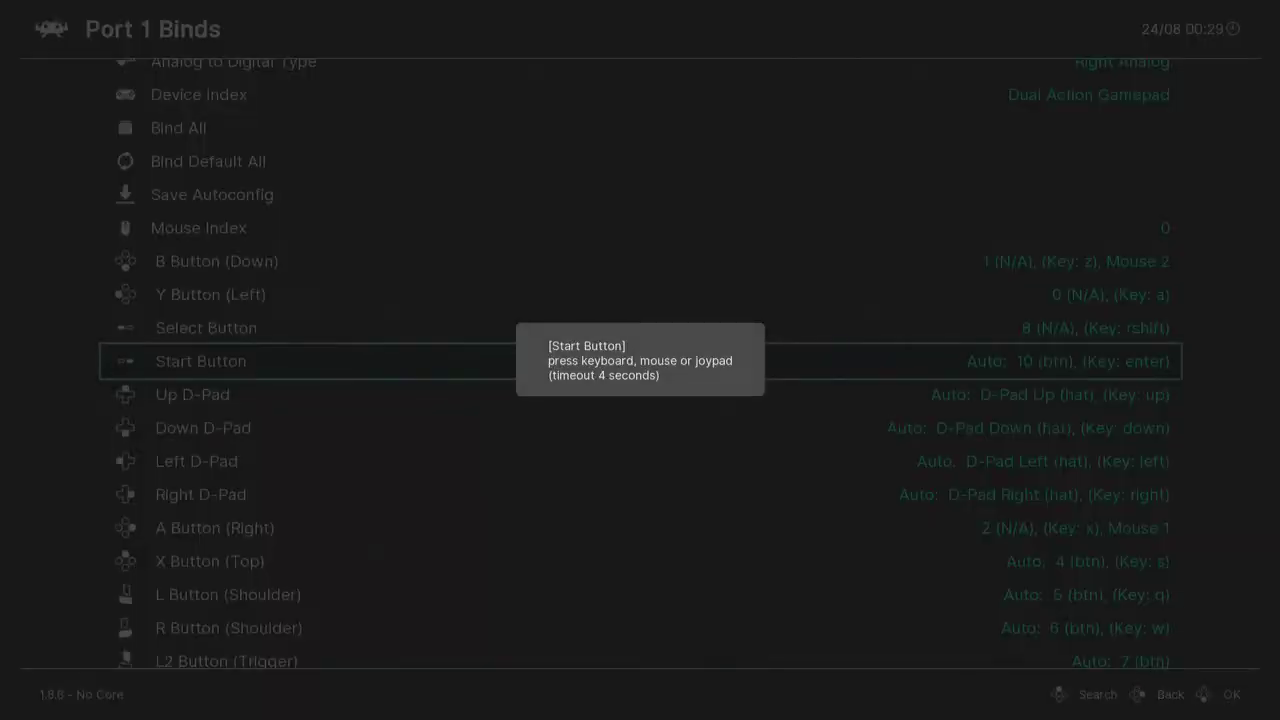
key(Return)
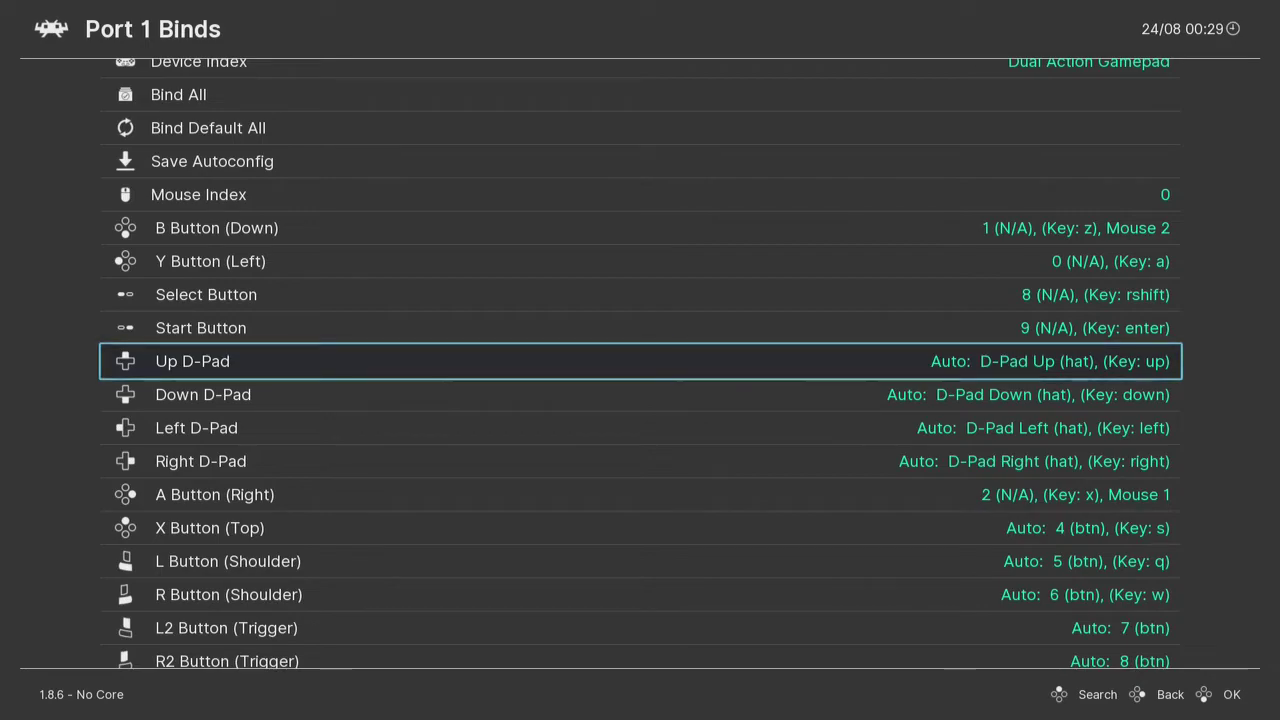
Step: Bind D-pad Up, Down, Left and Right to the matching hat directions
key(Return)
key(Return)
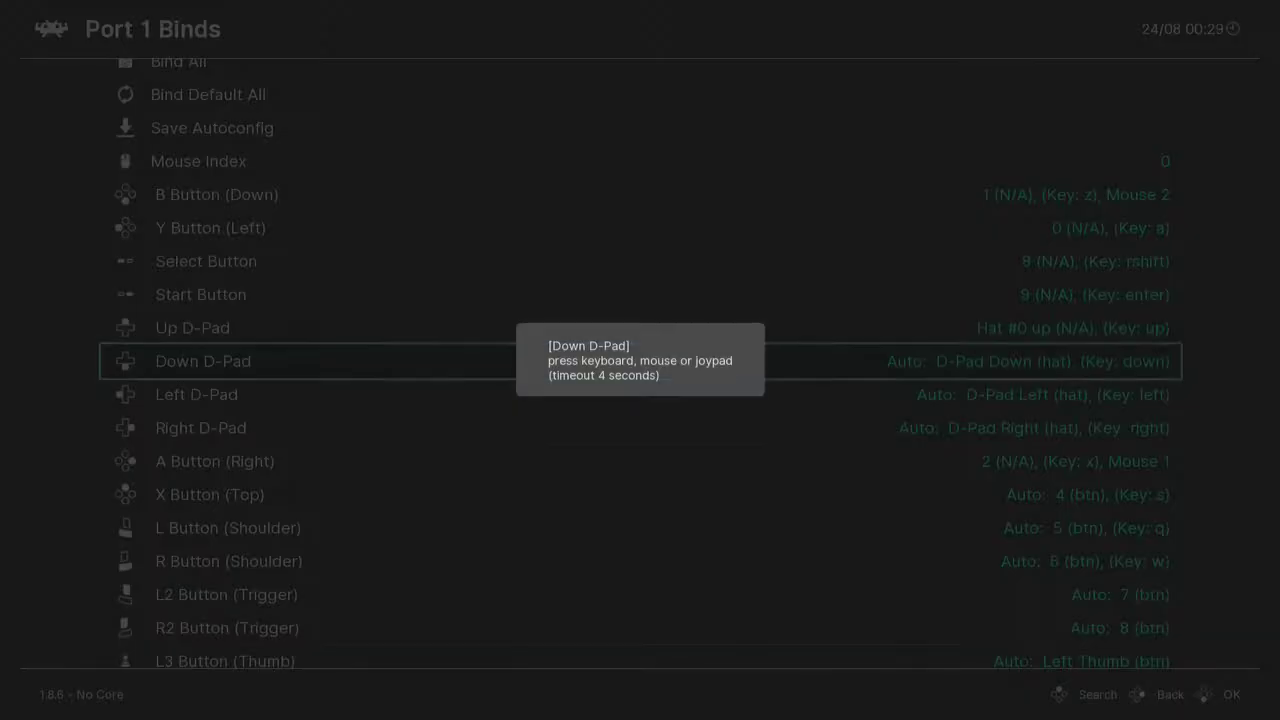
key(Down)
key(Return)
key(Left)
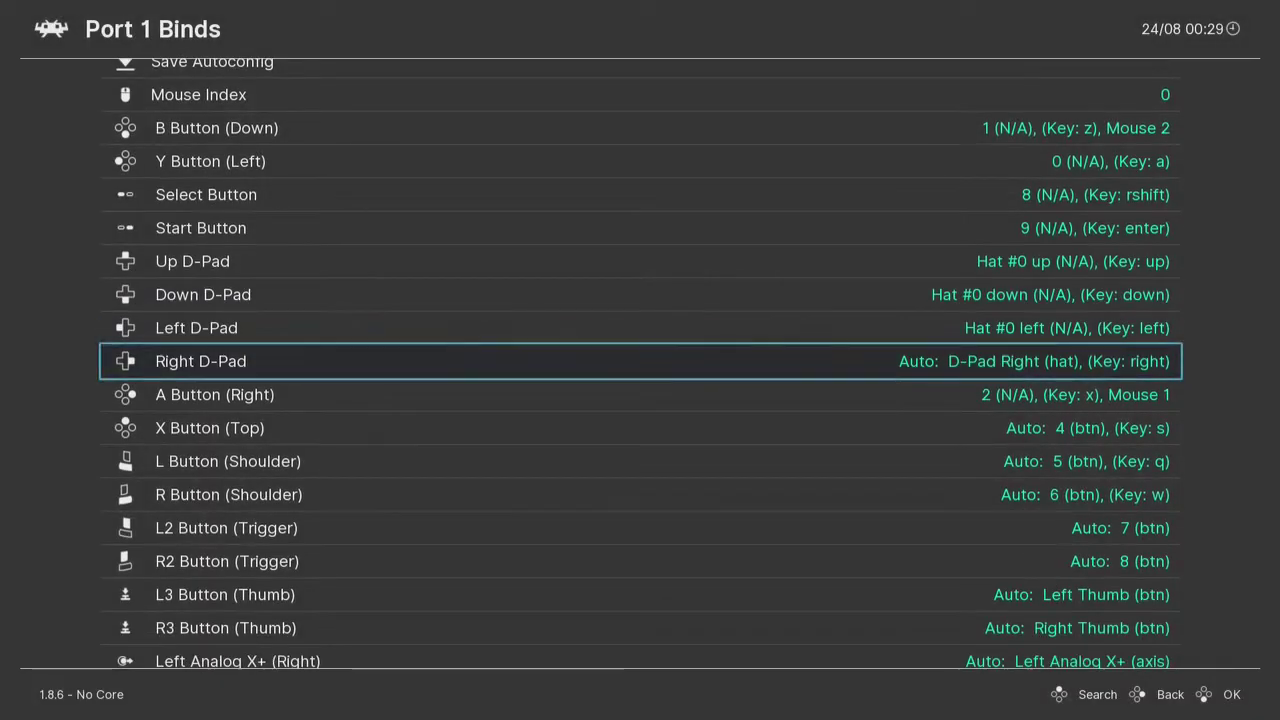
key(Return)
key(Right)
Step: Keep A on button 2 and bind X to 3, L to 4, R to 5
key(Return)
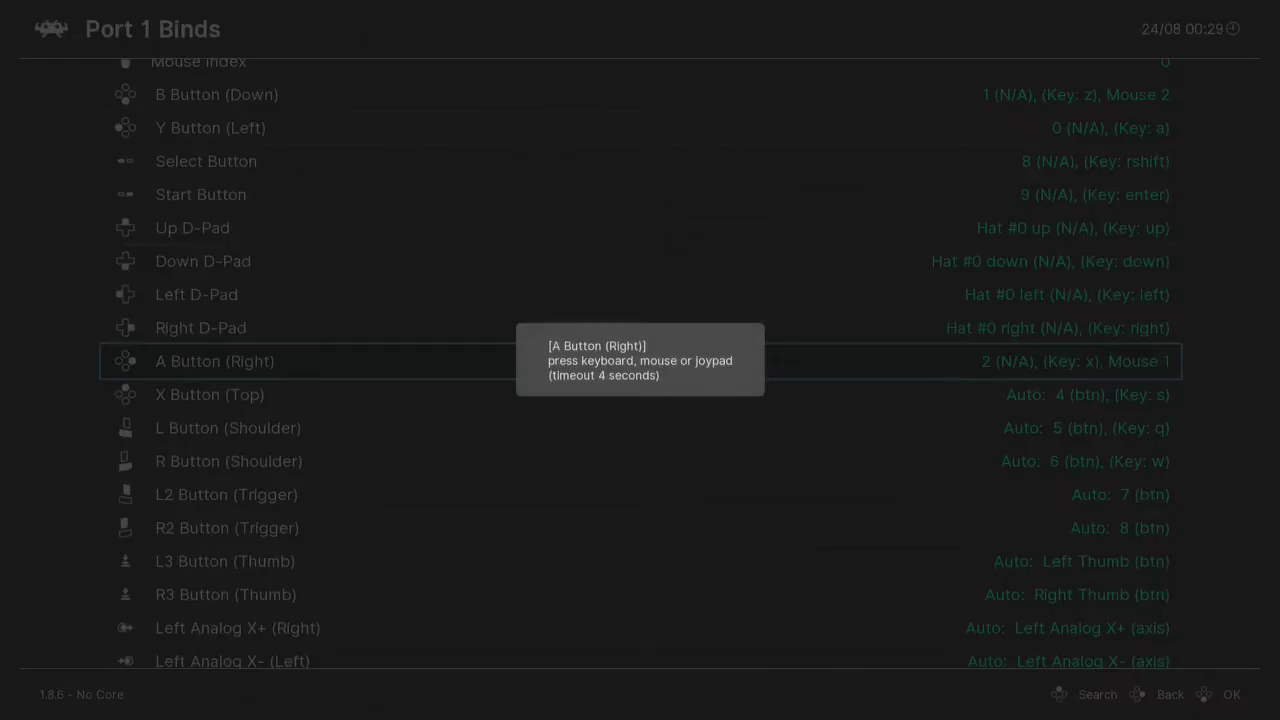
key(x)
key(Down)
key(Return)
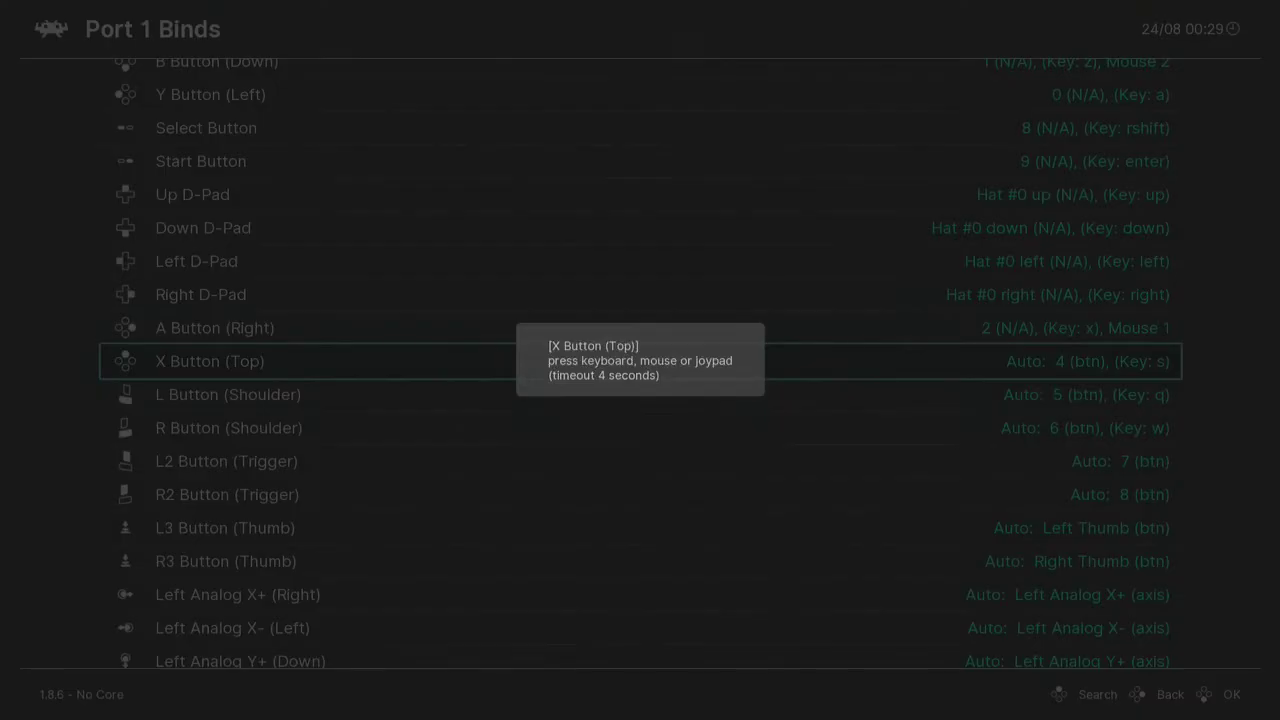
key(s)
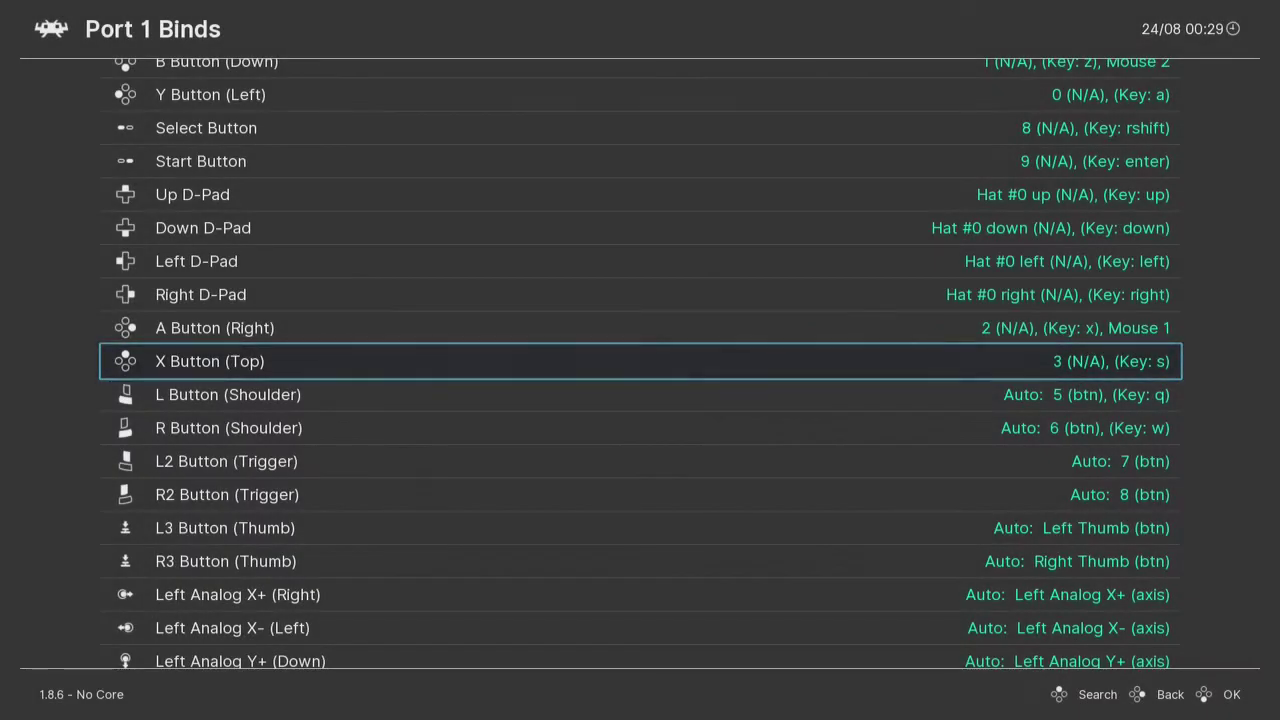
key(Down)
key(Return)
key(q)
key(Down)
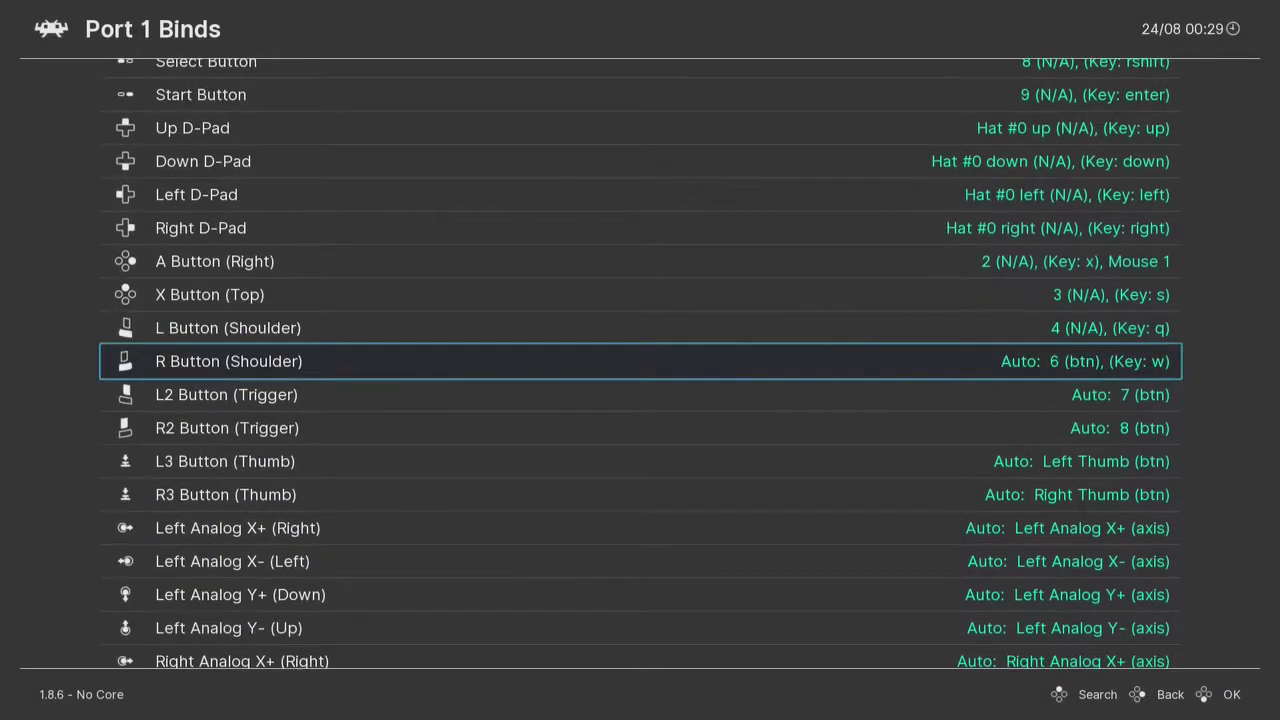
key(Return)
key(w)
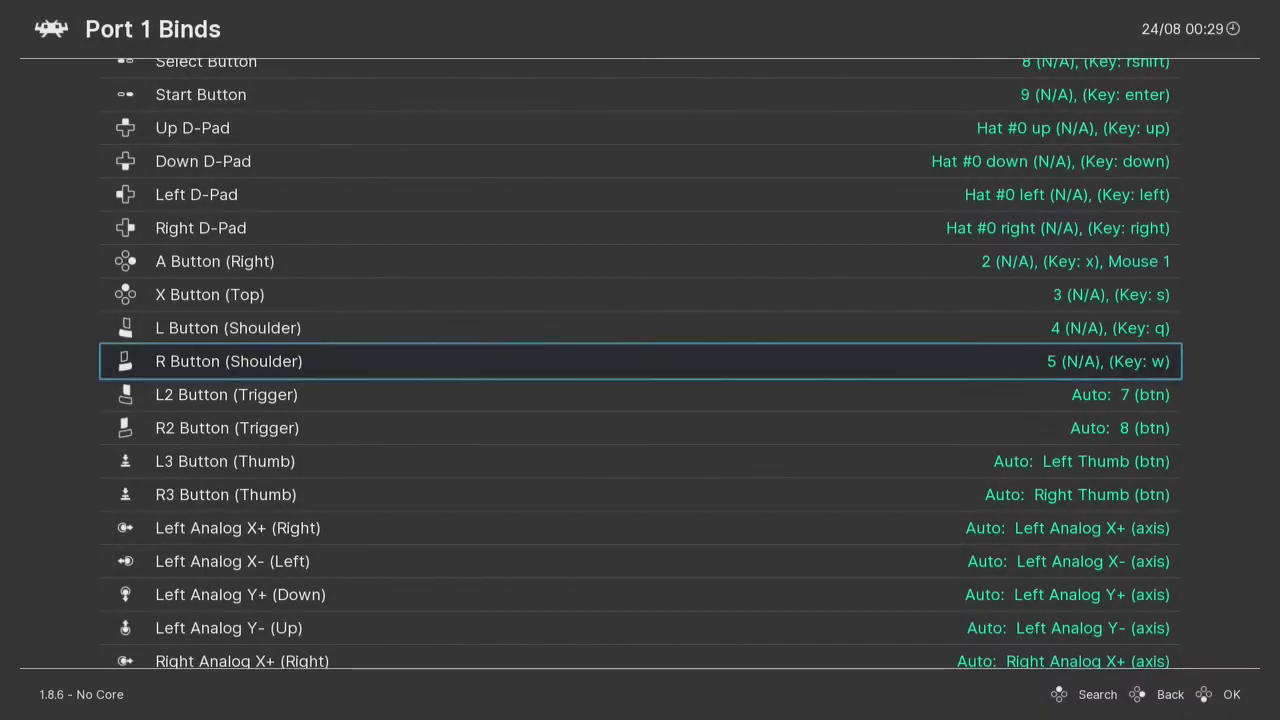
Step: Bind L2 to button 6, R2 to 7, L3 to 10 and R3 to 11
key(Down)
key(Return)
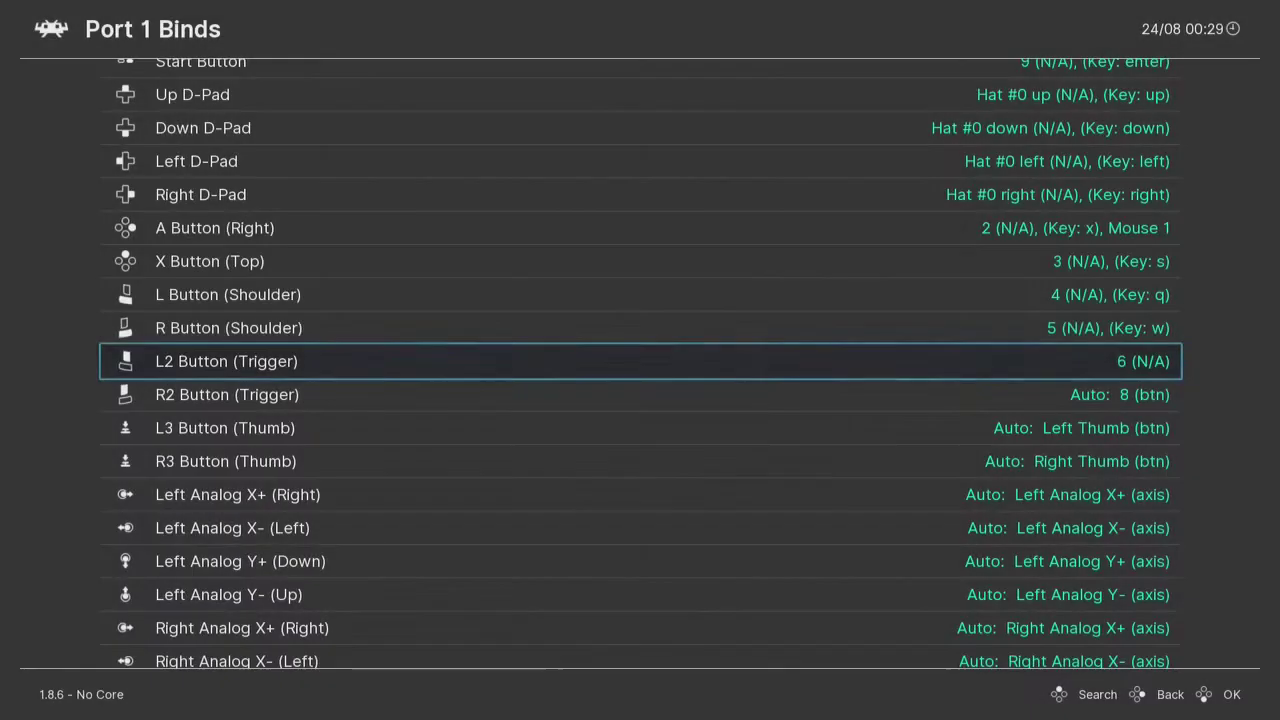
key(Down)
key(Return)
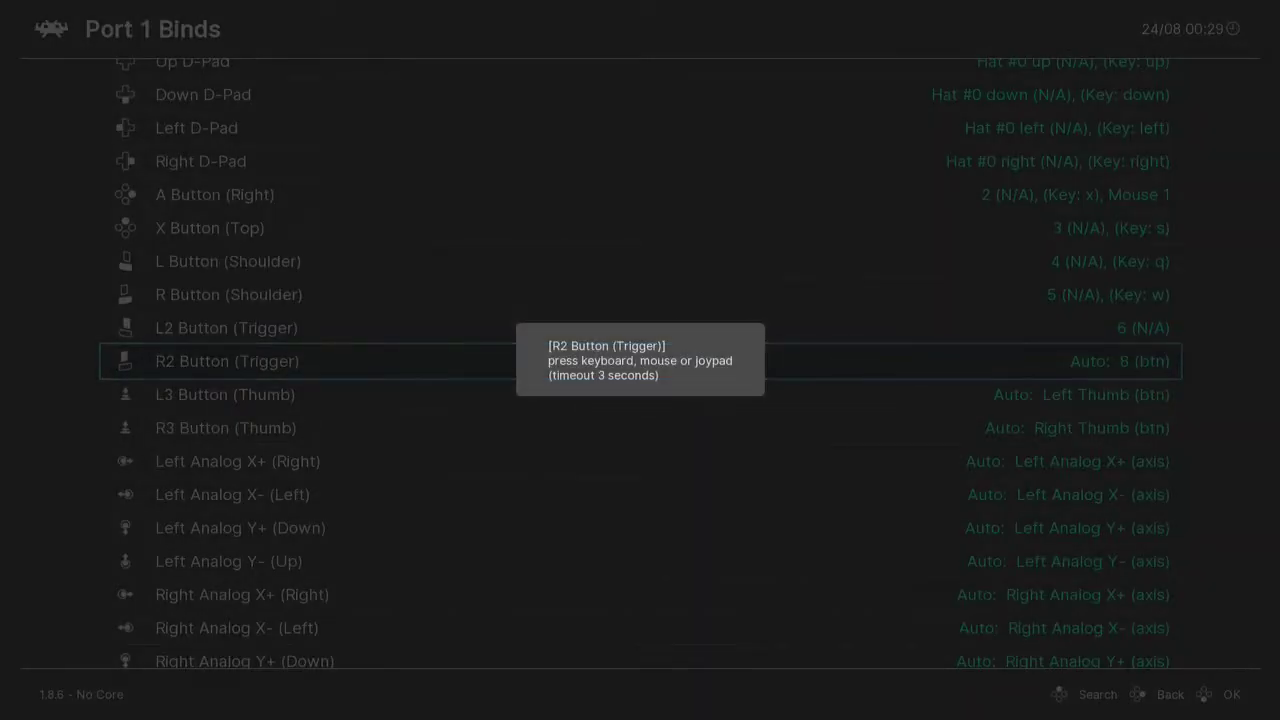
key(Down)
key(Return)
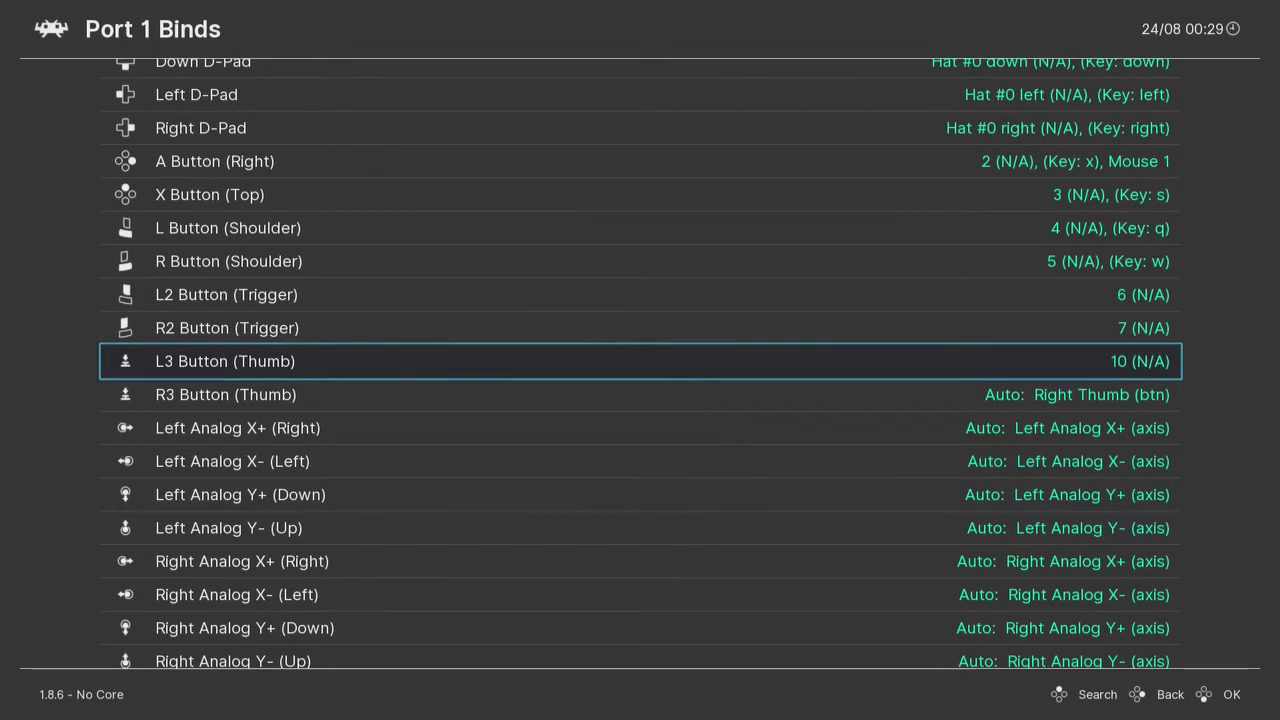
key(Down)
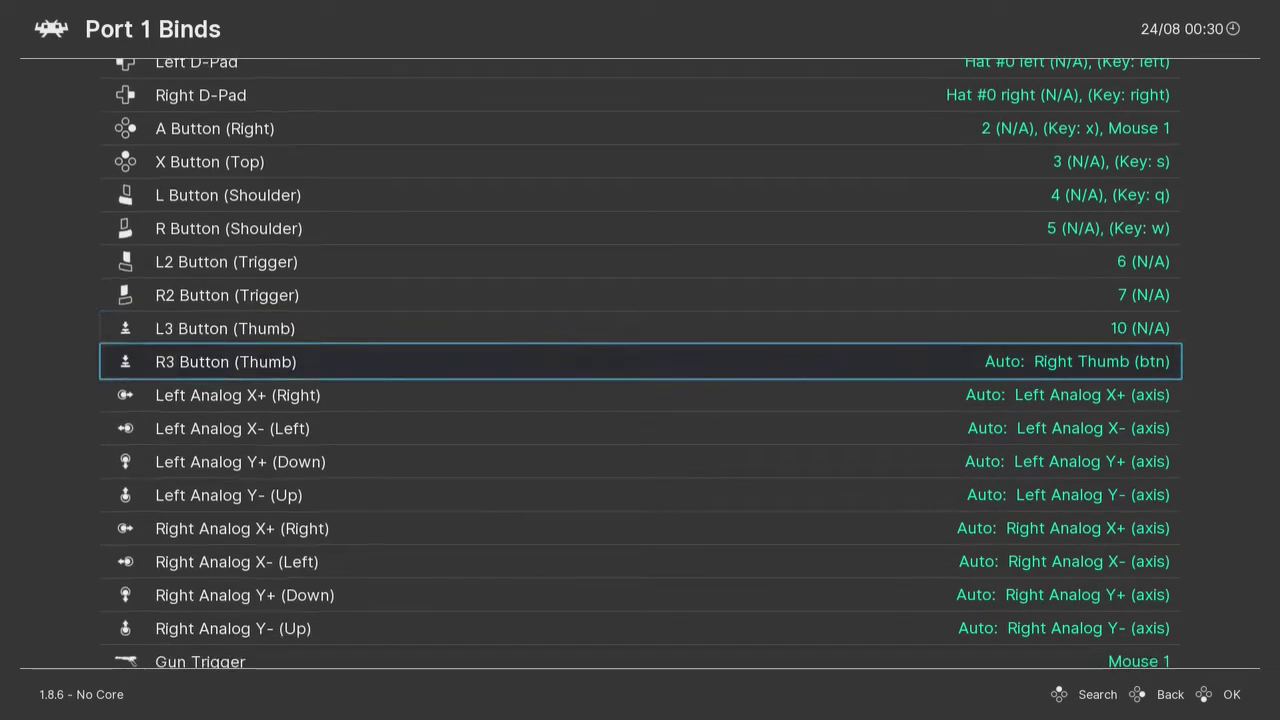
key(Return)
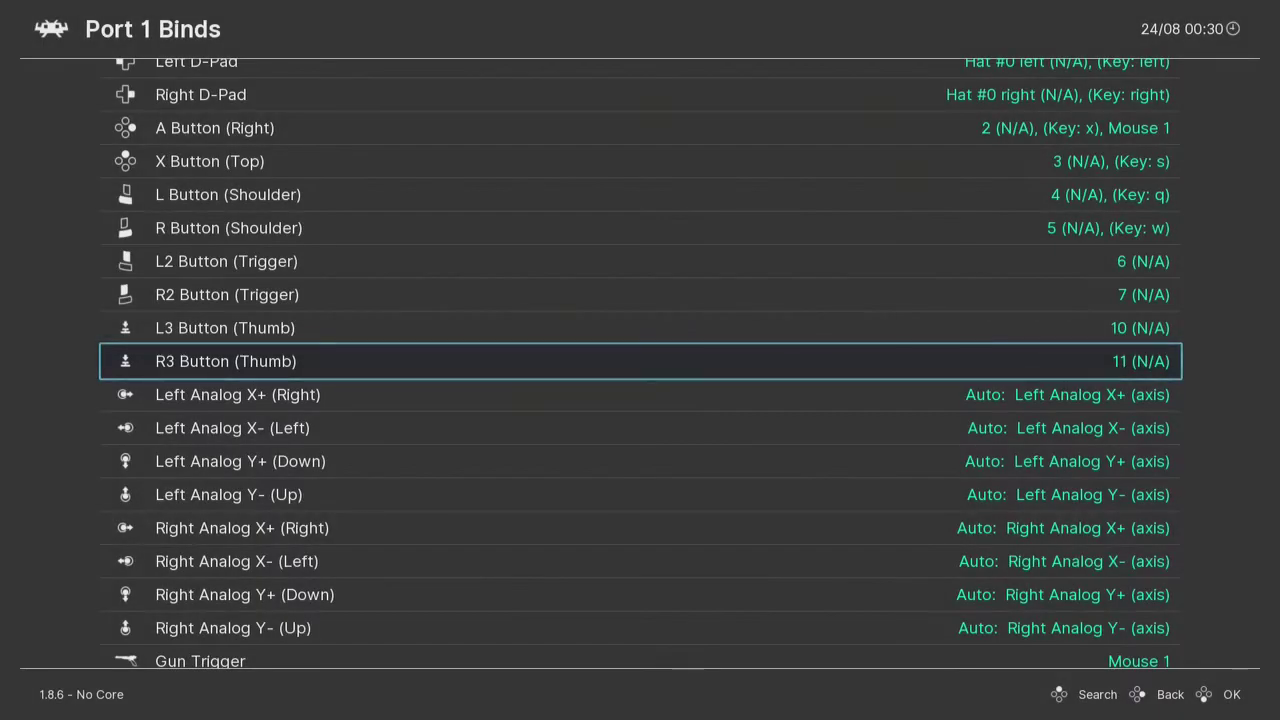
key(Down)
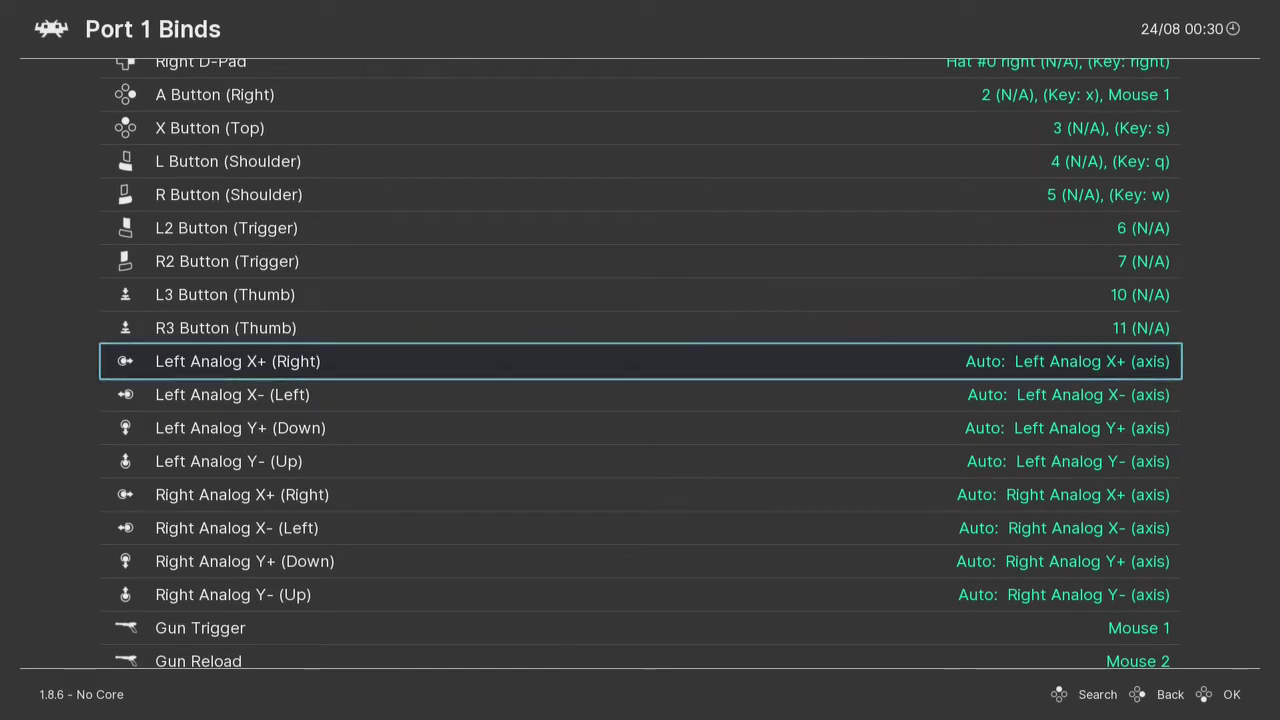
Step: Bind the left stick's X+/X-/Y+/Y- directions to axes 0 and 1
key(Return)
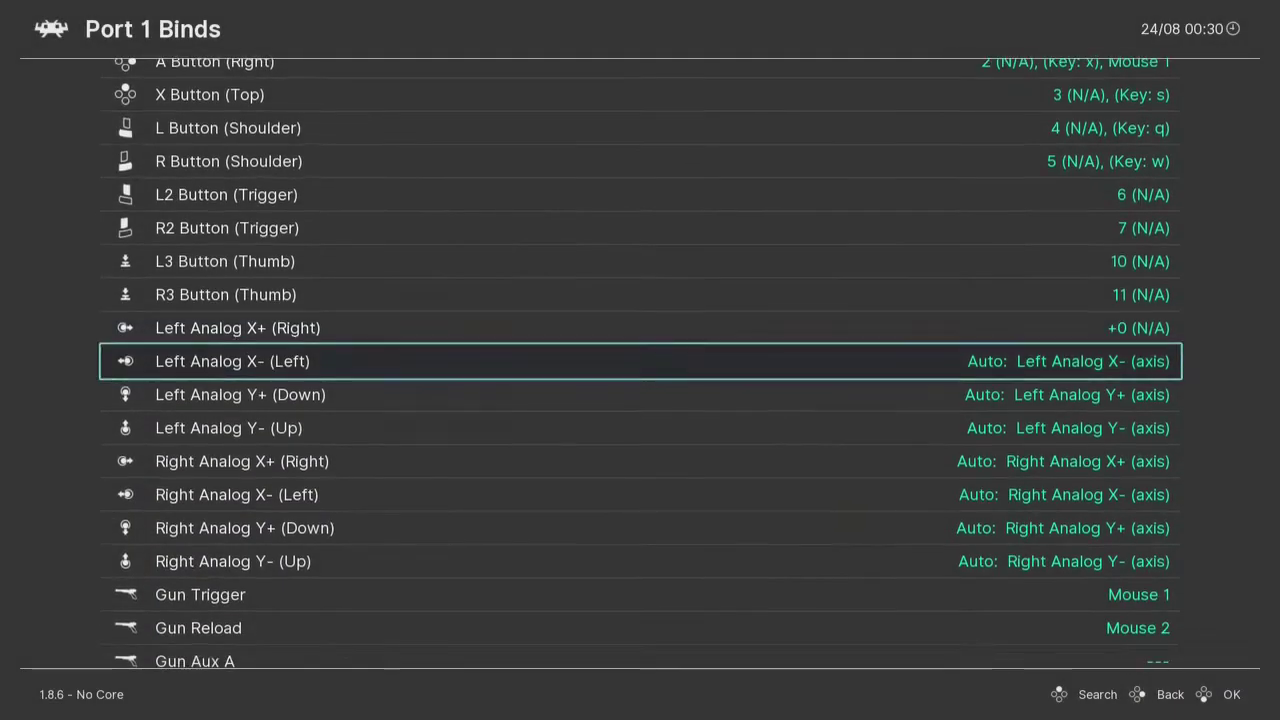
key(Return)
key(Return)
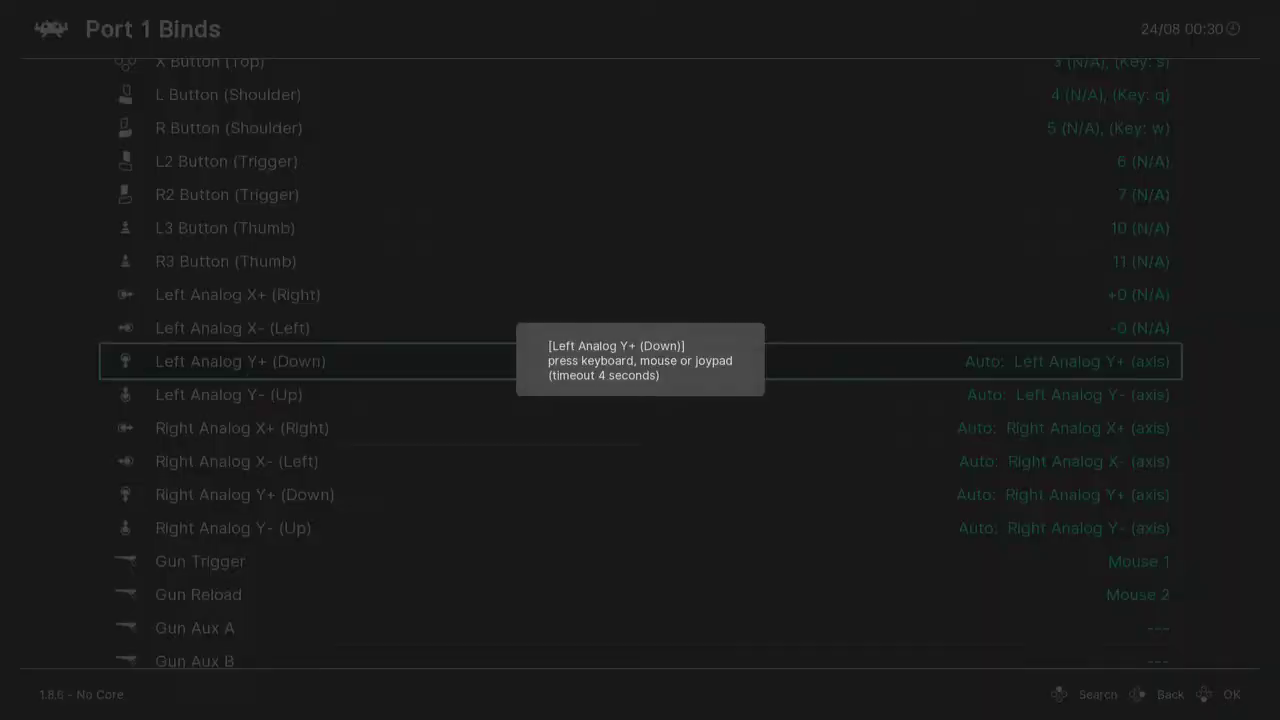
key(Return)
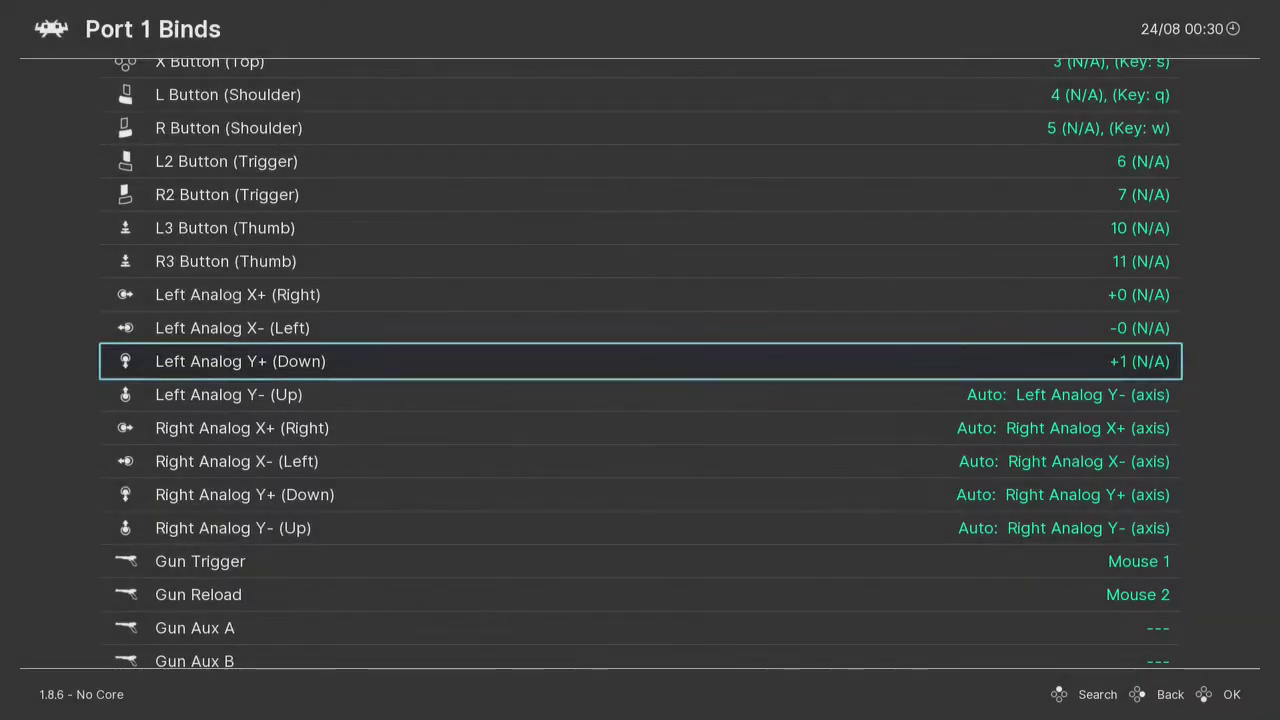
key(Down)
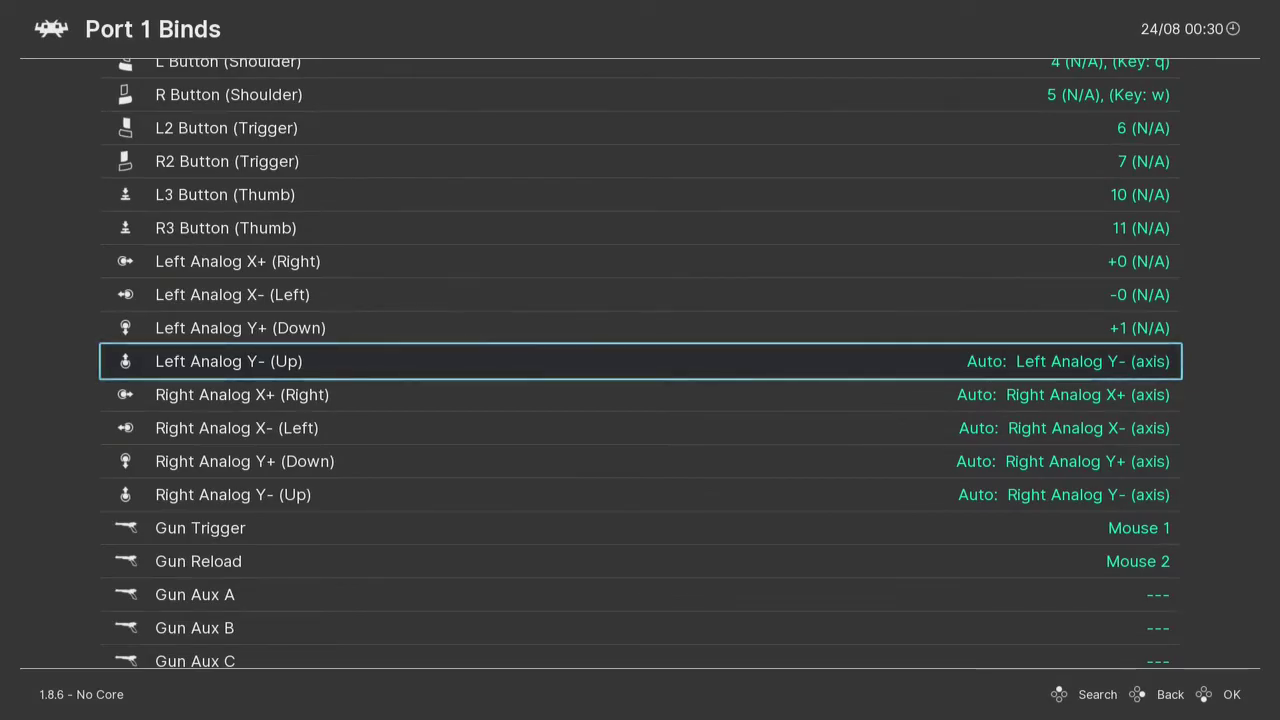
key(Return)
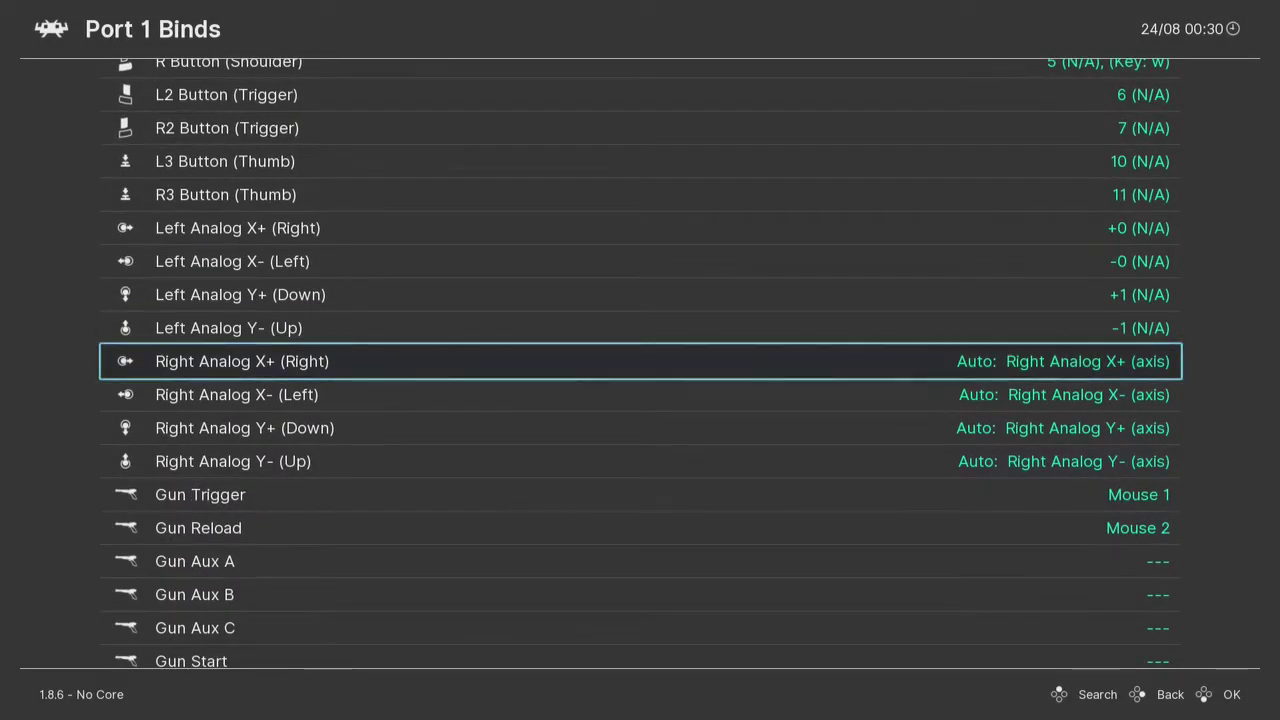
Step: Make a first pass binding the right stick's four directions
key(Return)
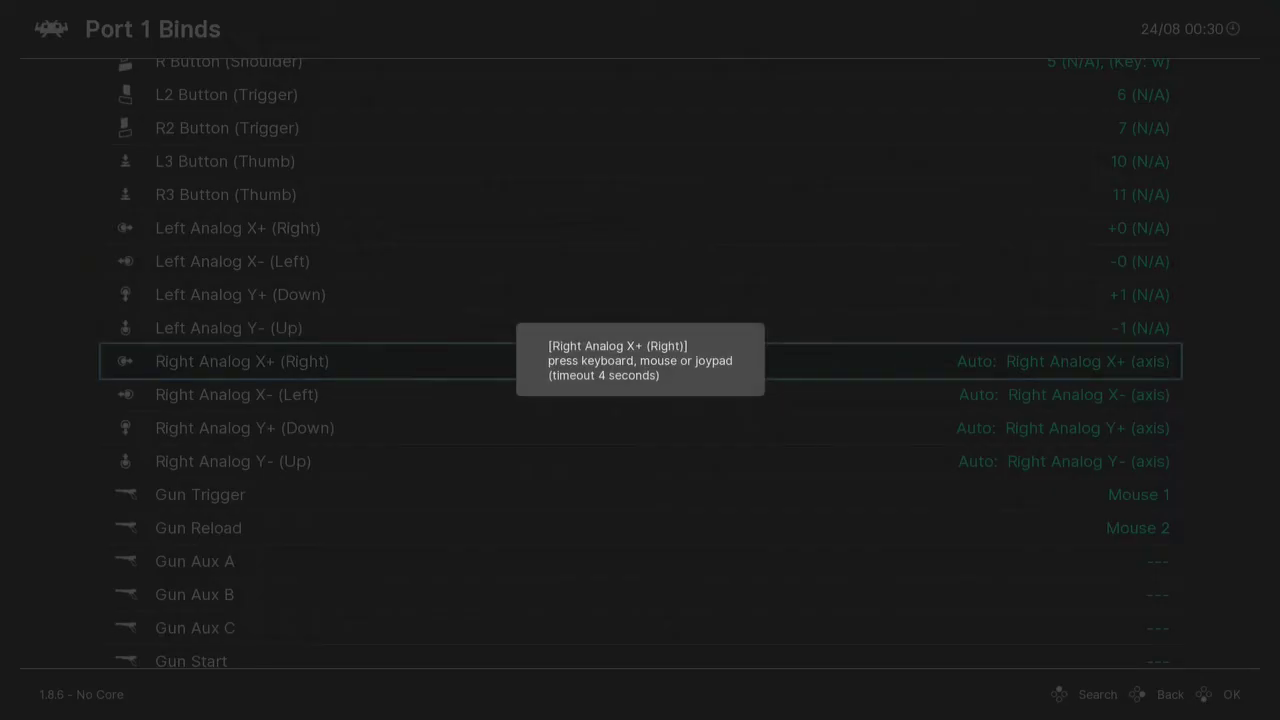
key(Return)
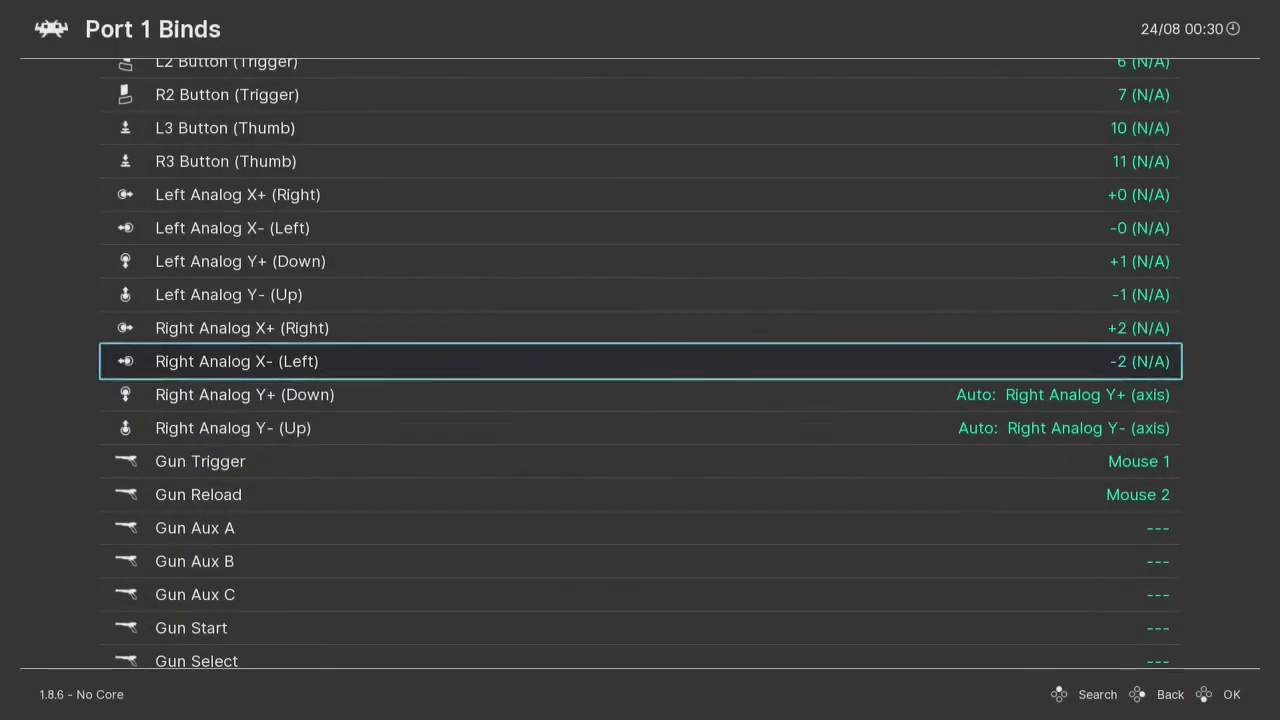
key(Down)
key(Return)
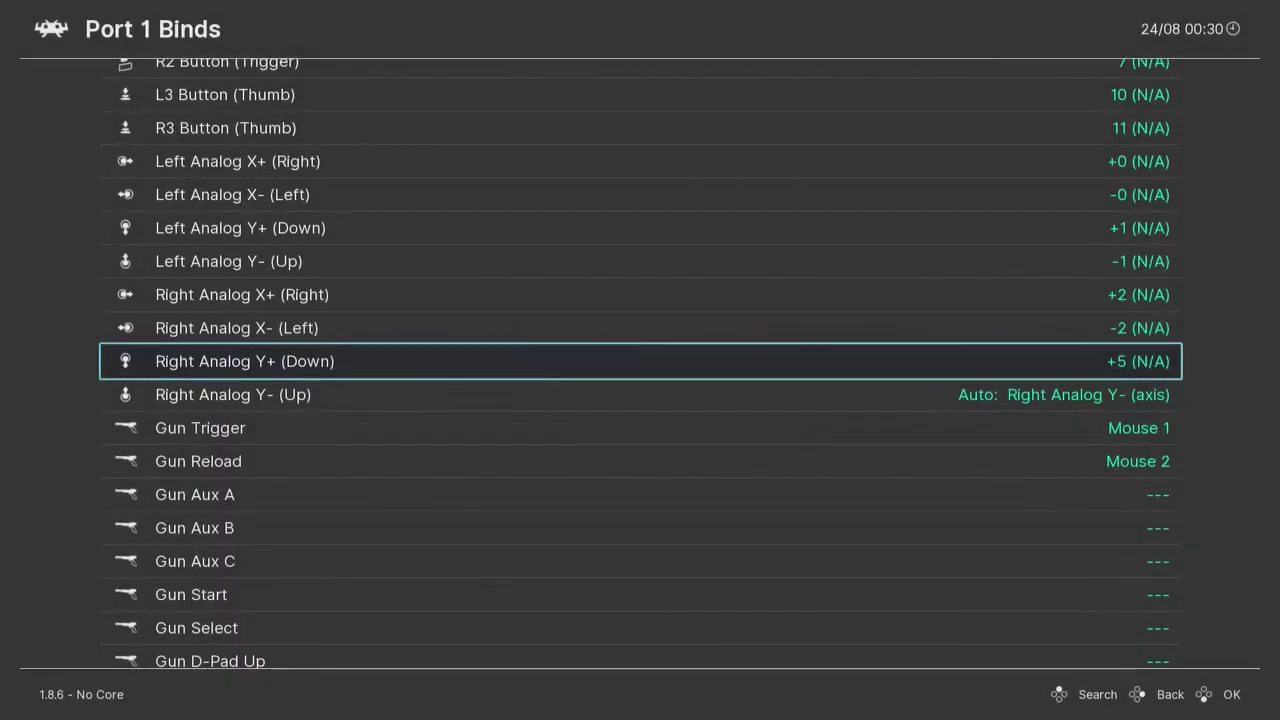
key(Down)
key(Return)
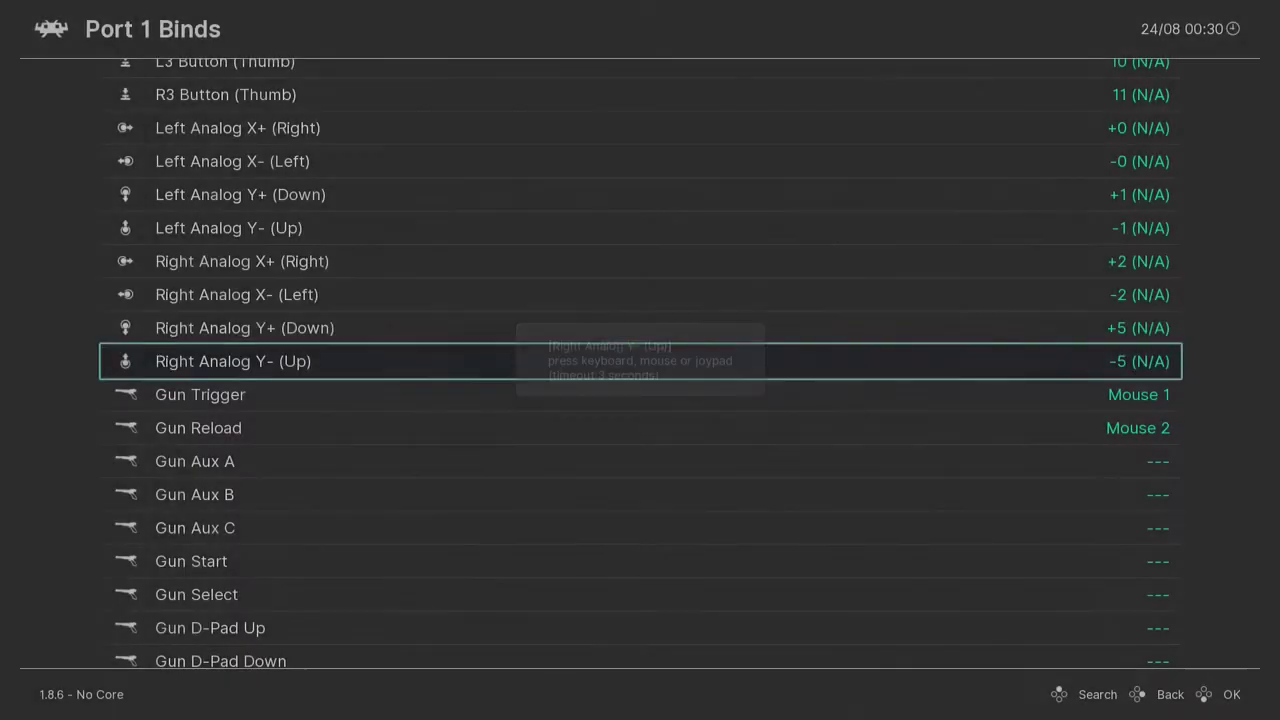
Step: Redo the right stick binds on axes 2 and 5, then return to the list top
key(Up)
key(Up)
key(Up)
key(Return)
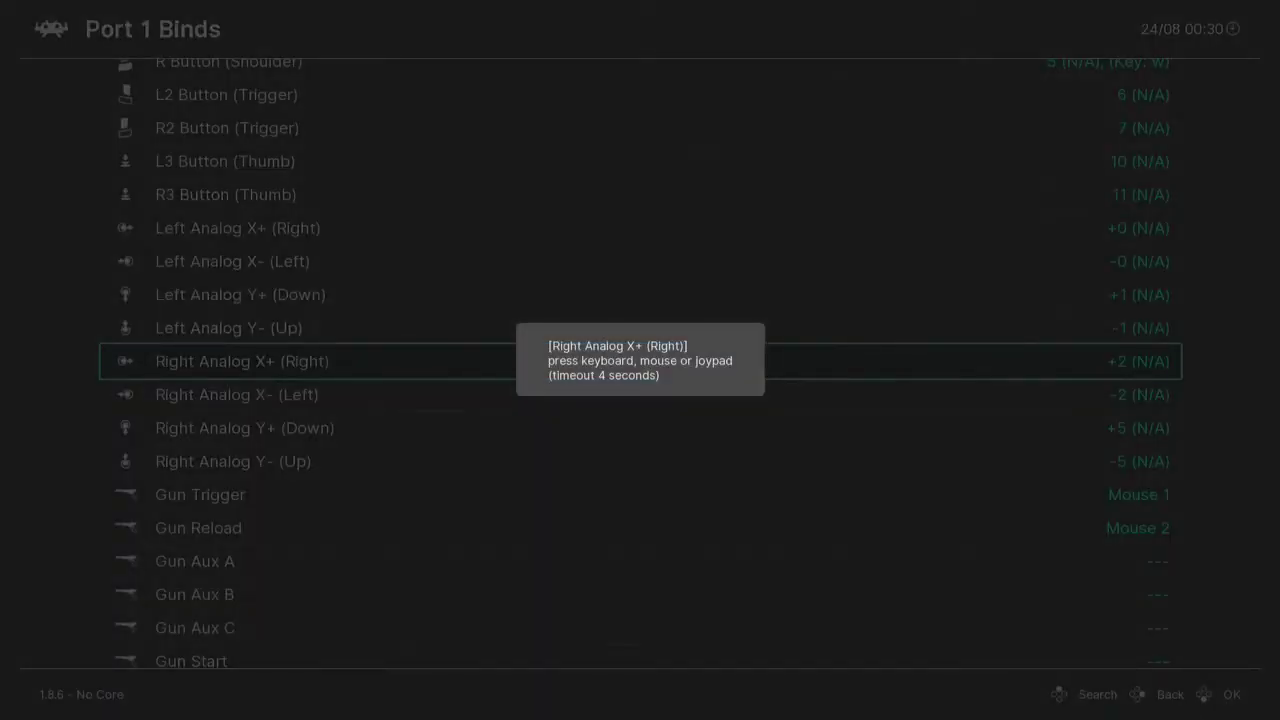
key(Down)
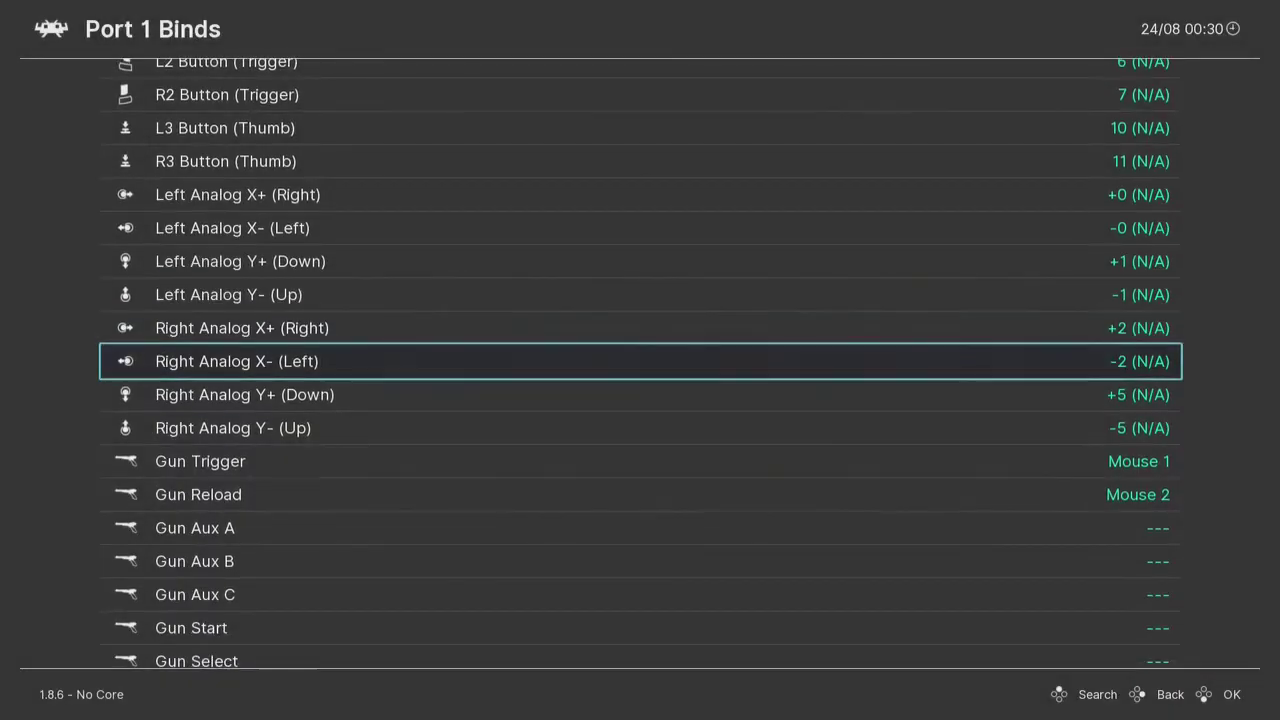
key(Return)
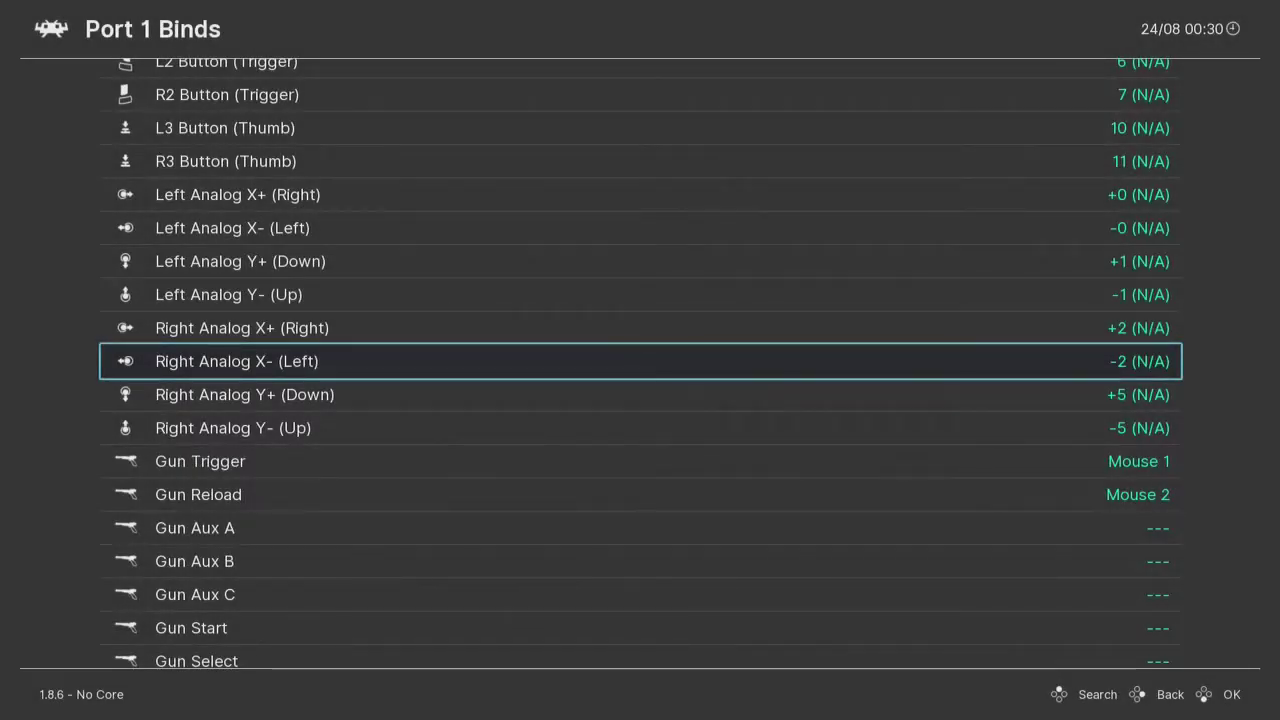
key(Down)
key(Return)
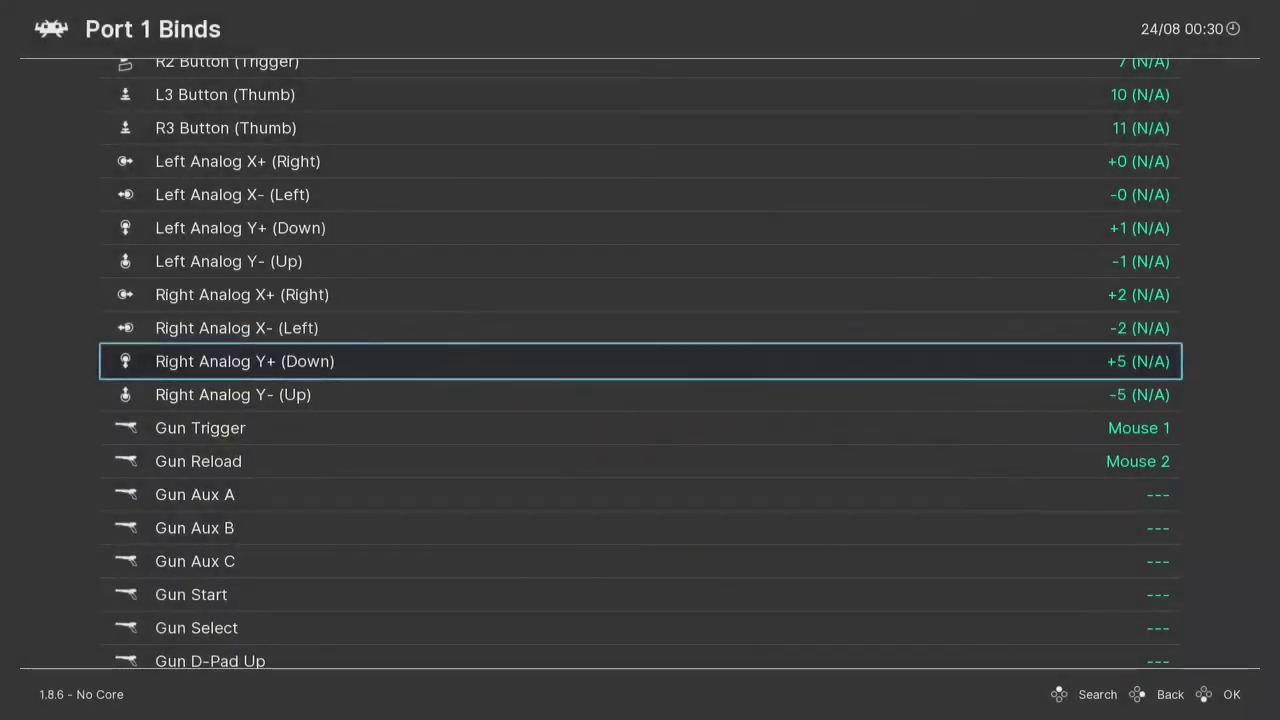
key(Down)
key(Return)
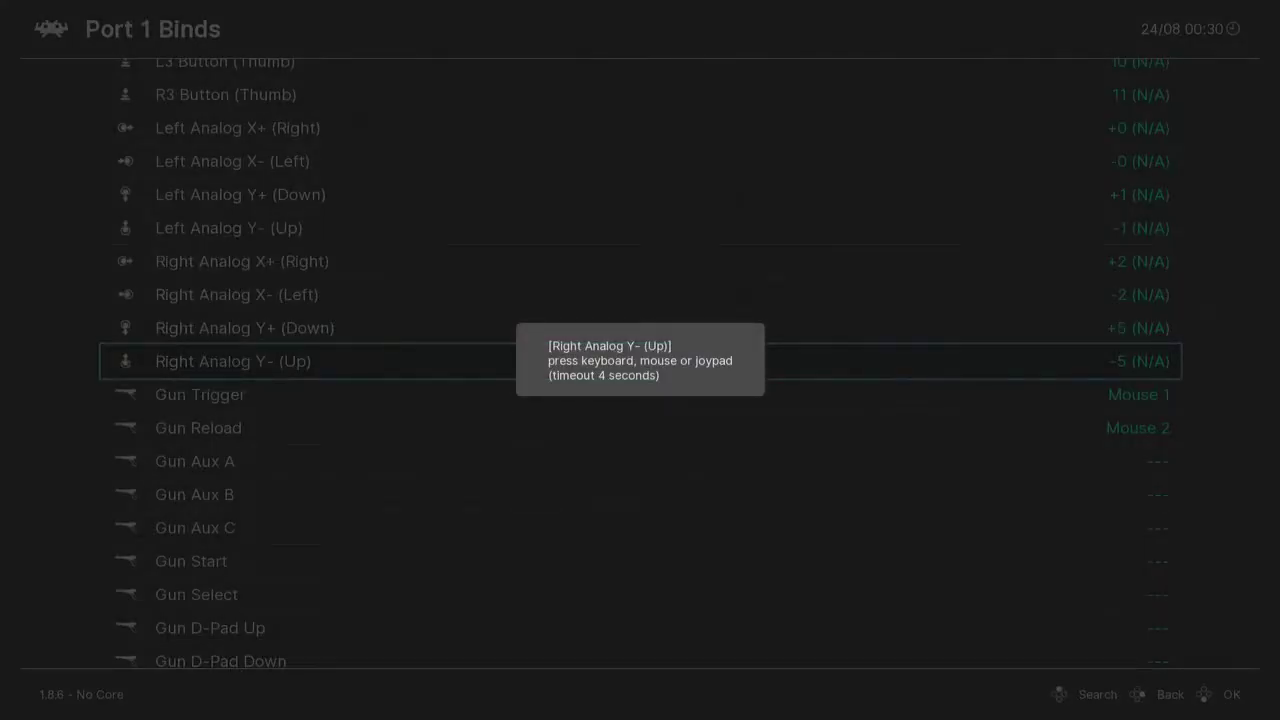
key(Up)
key(Up)
key(Up)
key(Up)
key(Up)
key(Up)
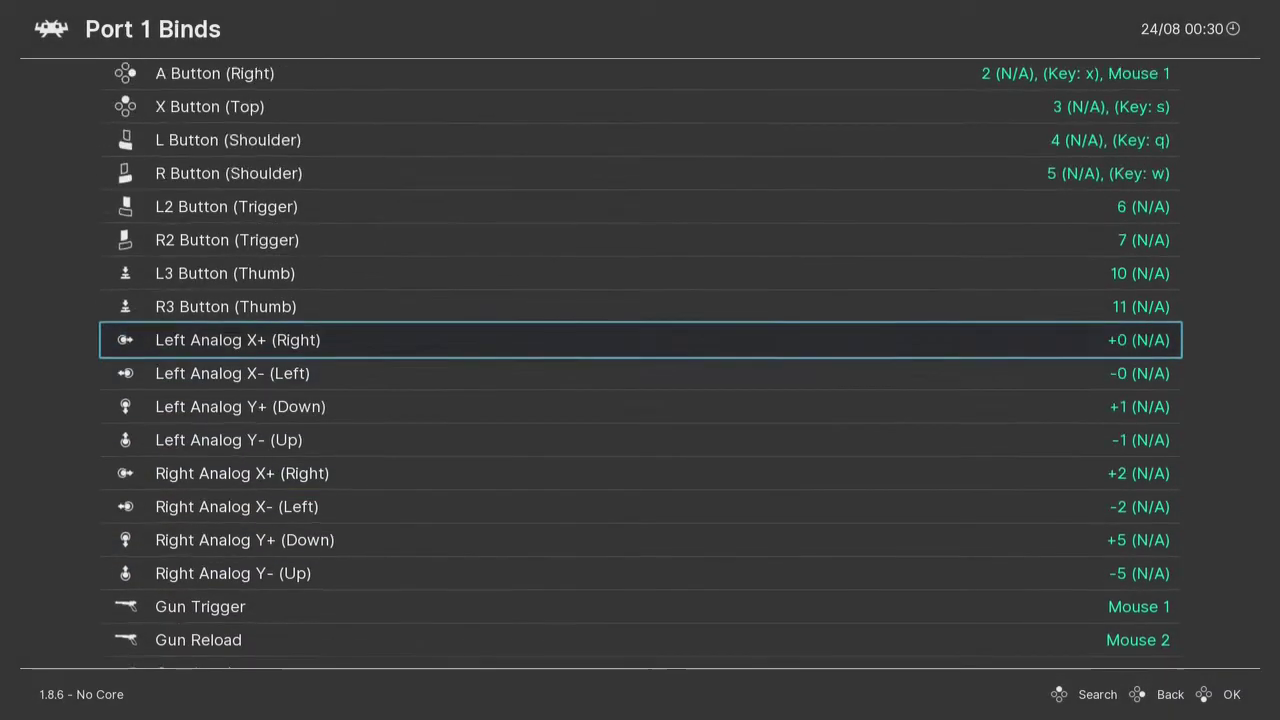
key(Up)
key(Up)
key(Up)
key(Up)
key(Up)
key(Up)
key(Up)
key(Up)
key(Up)
key(Up)
key(Up)
key(Up)
key(Up)
key(Up)
key(Up)
key(Up)
key(Up)
key(Up)
key(Up)
key(Up)
Step: Back out of Port 1 Binds and Settings to the Main Menu
key(Down)
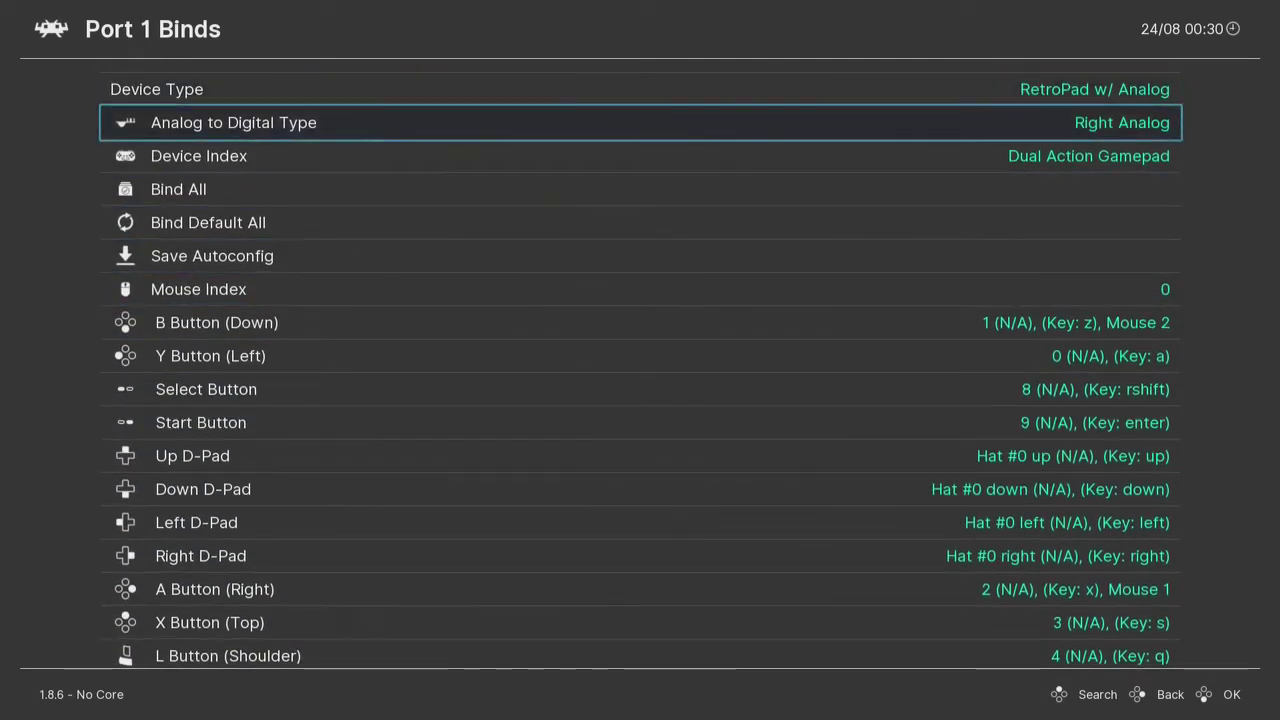
key(BackSpace)
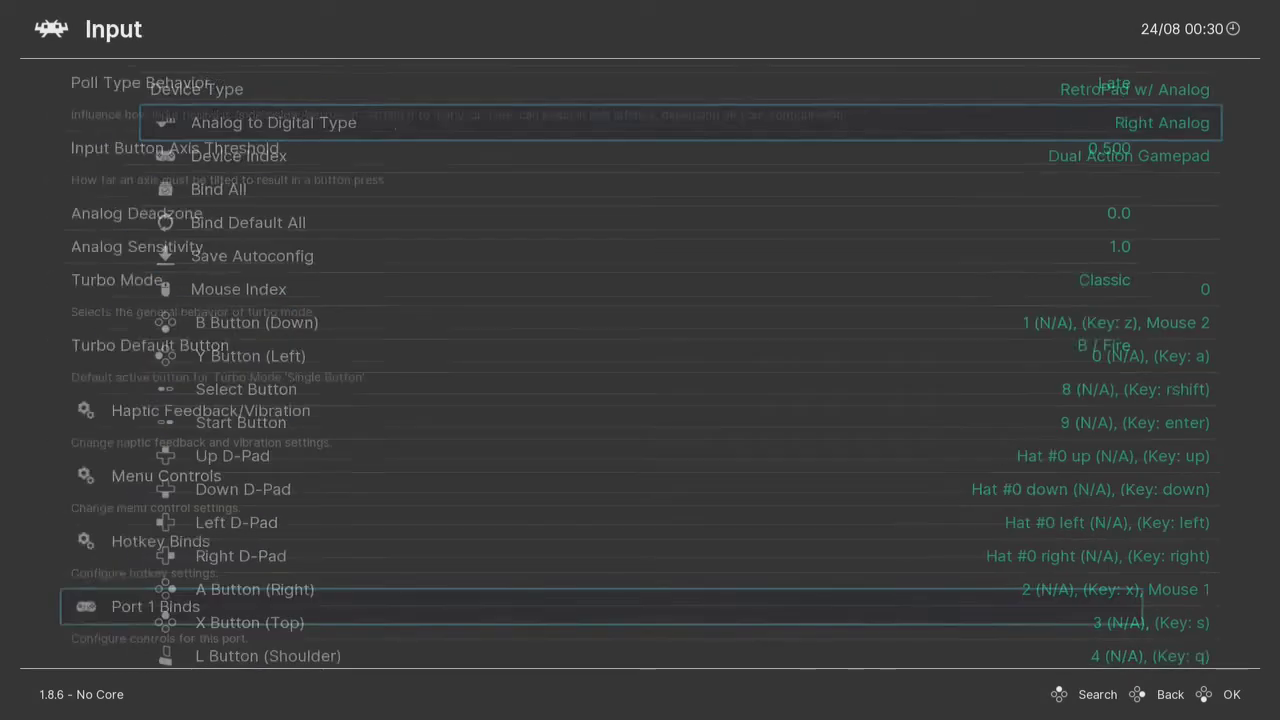
key(BackSpace)
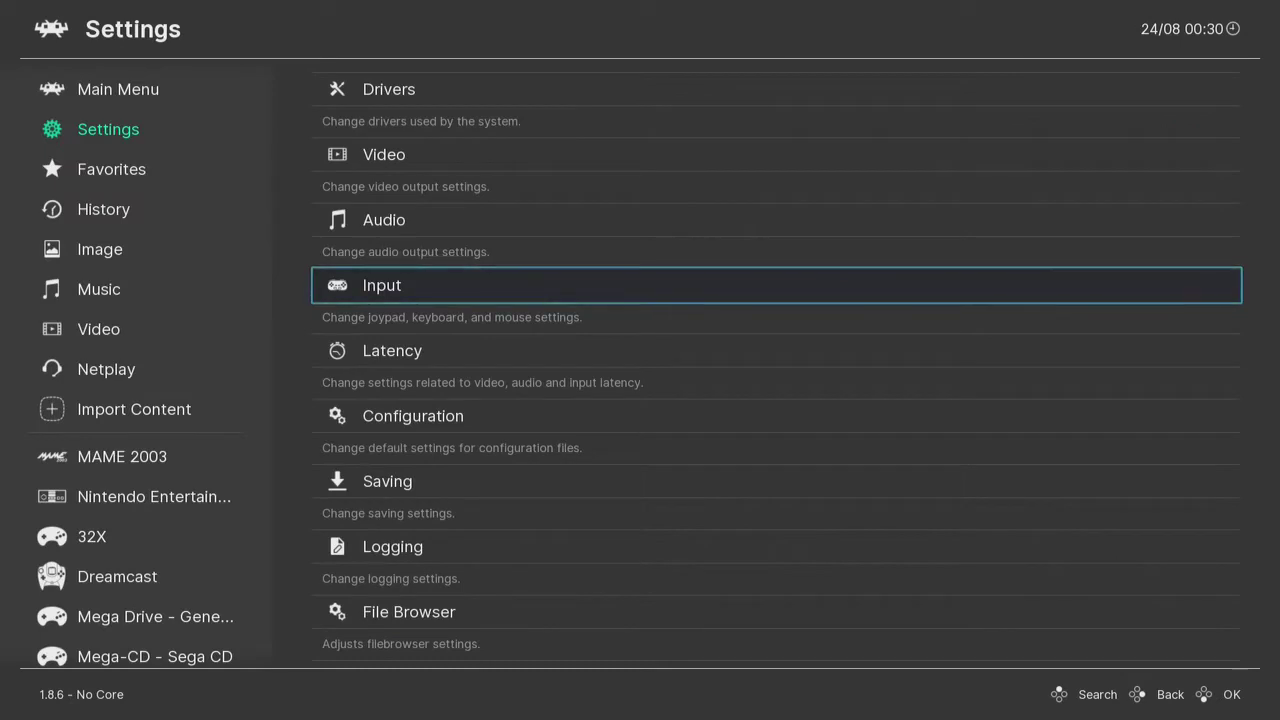
key(Up)
key(Up)
key(Up)
key(Left)
key(Up)
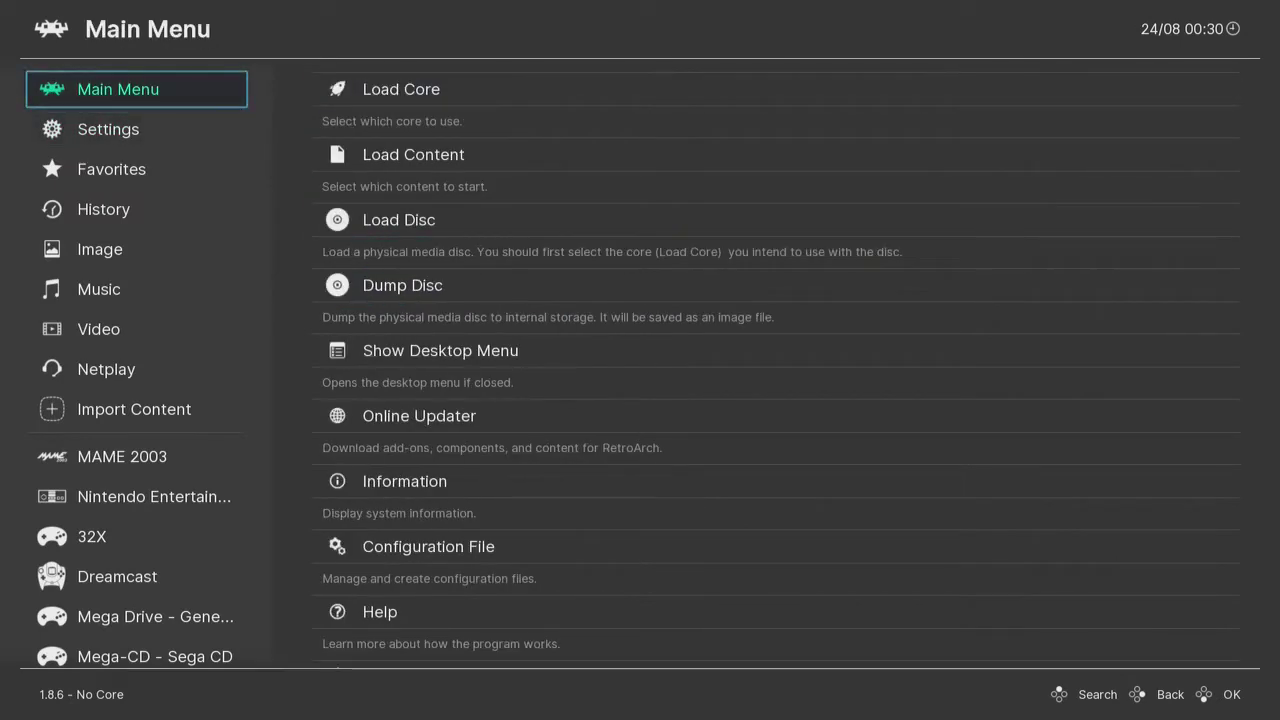
key(Right)
key(Up)
key(Up)
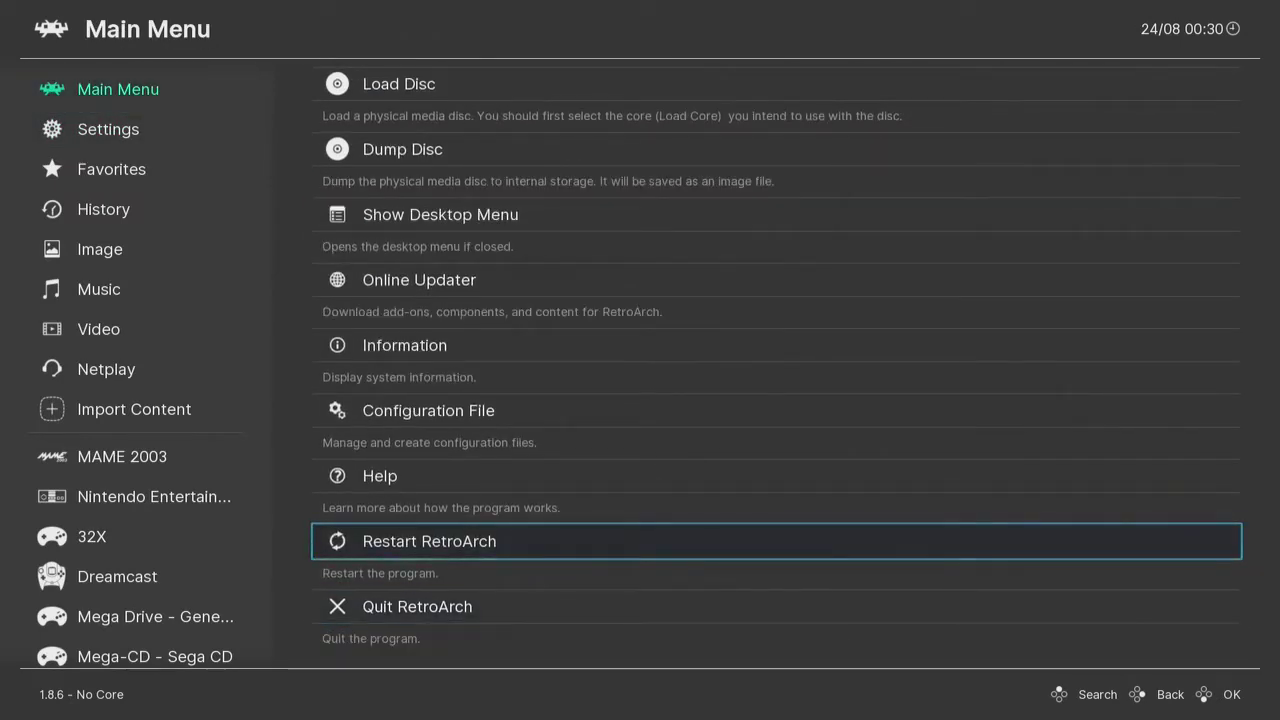
key(Left)
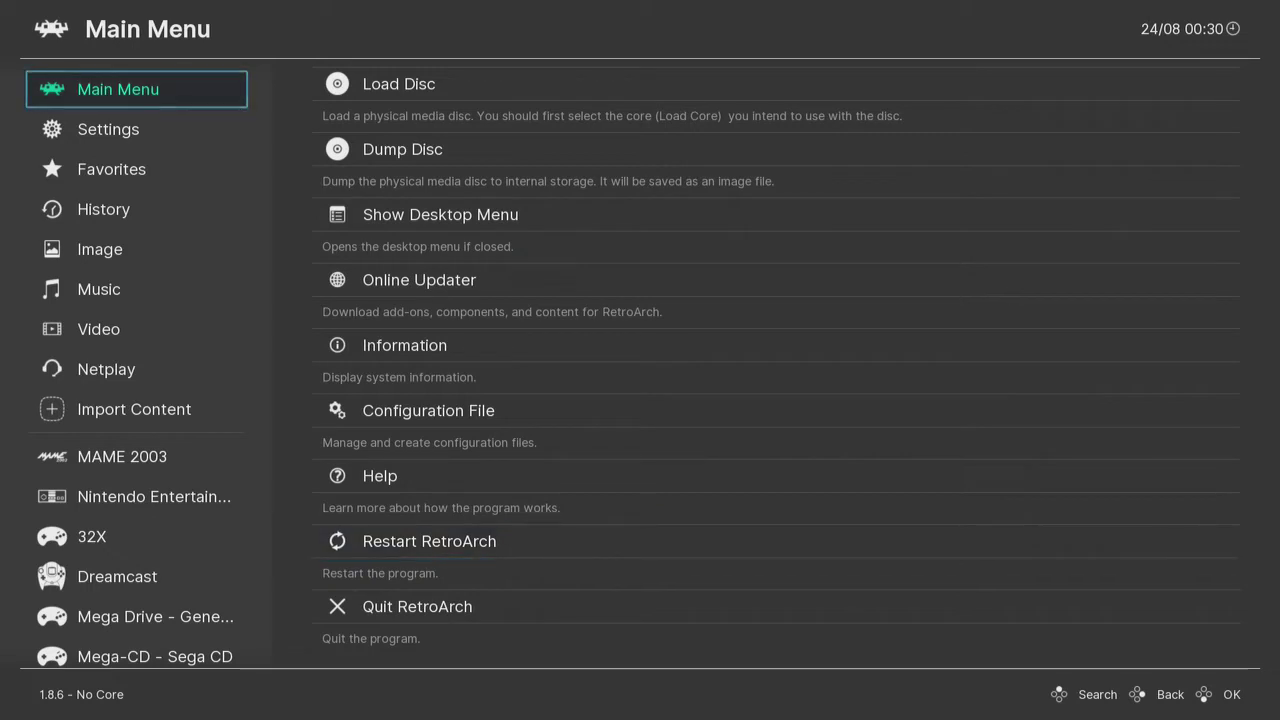
Step: Restart RetroArch, then move up the sidebar to the Mega Drive - Genesis playlist
click(776, 541)
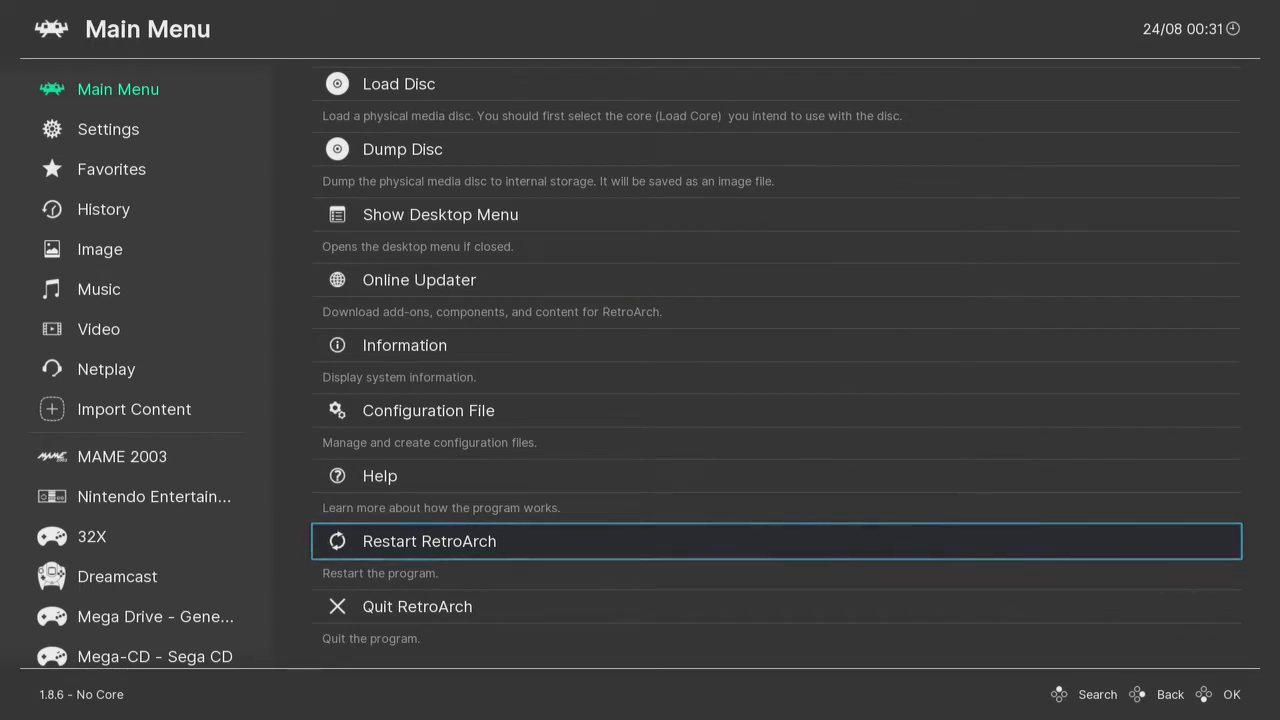
key(Return)
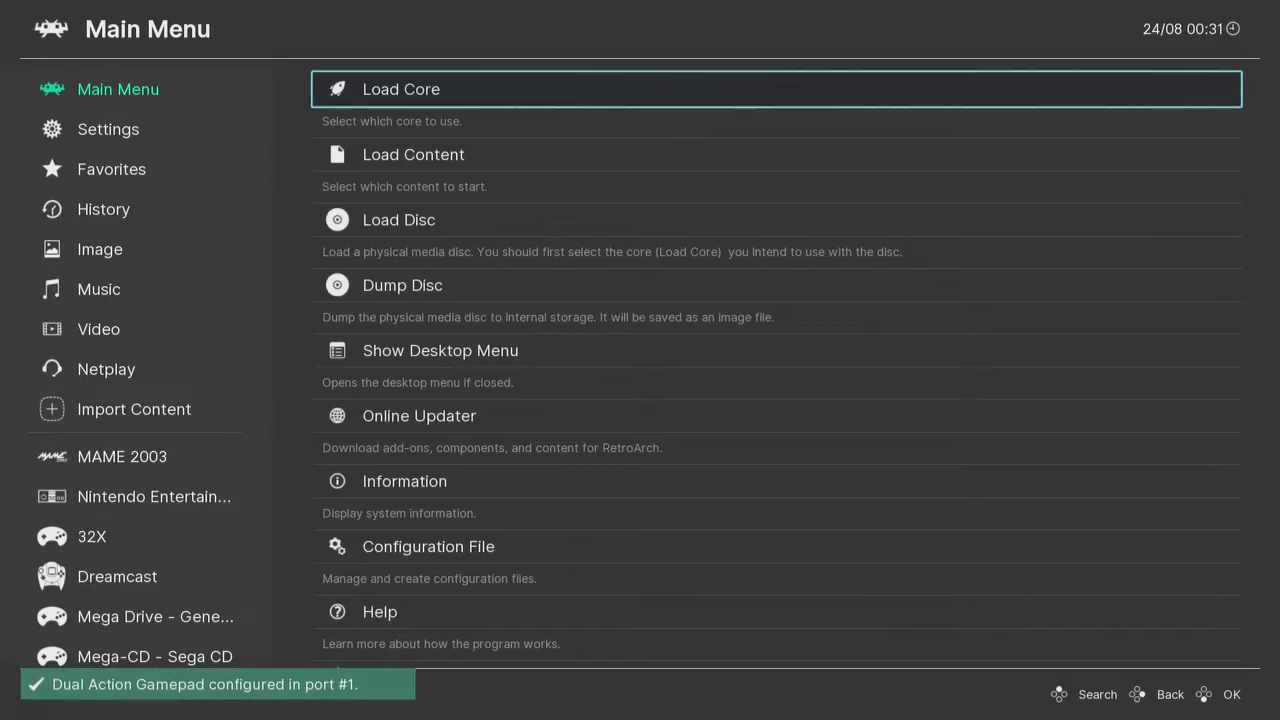
click(136, 89)
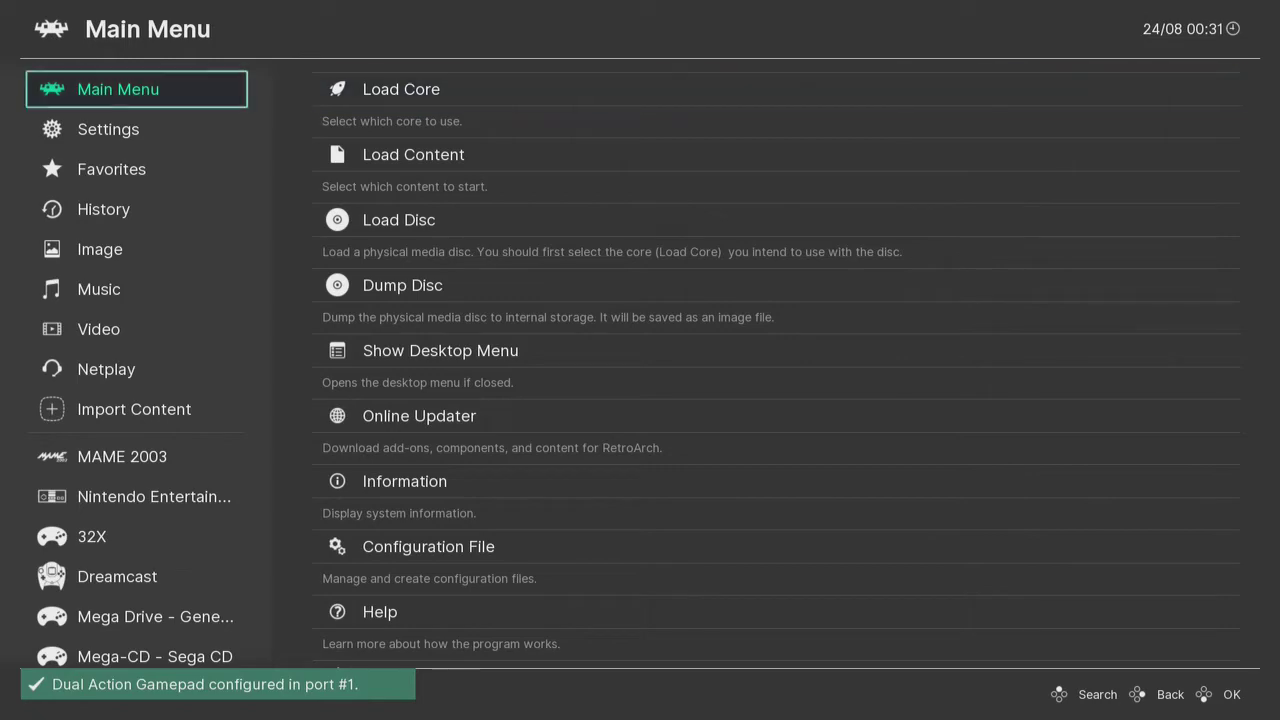
key(Up)
key(Up)
key(Up)
key(Up)
key(Up)
key(Up)
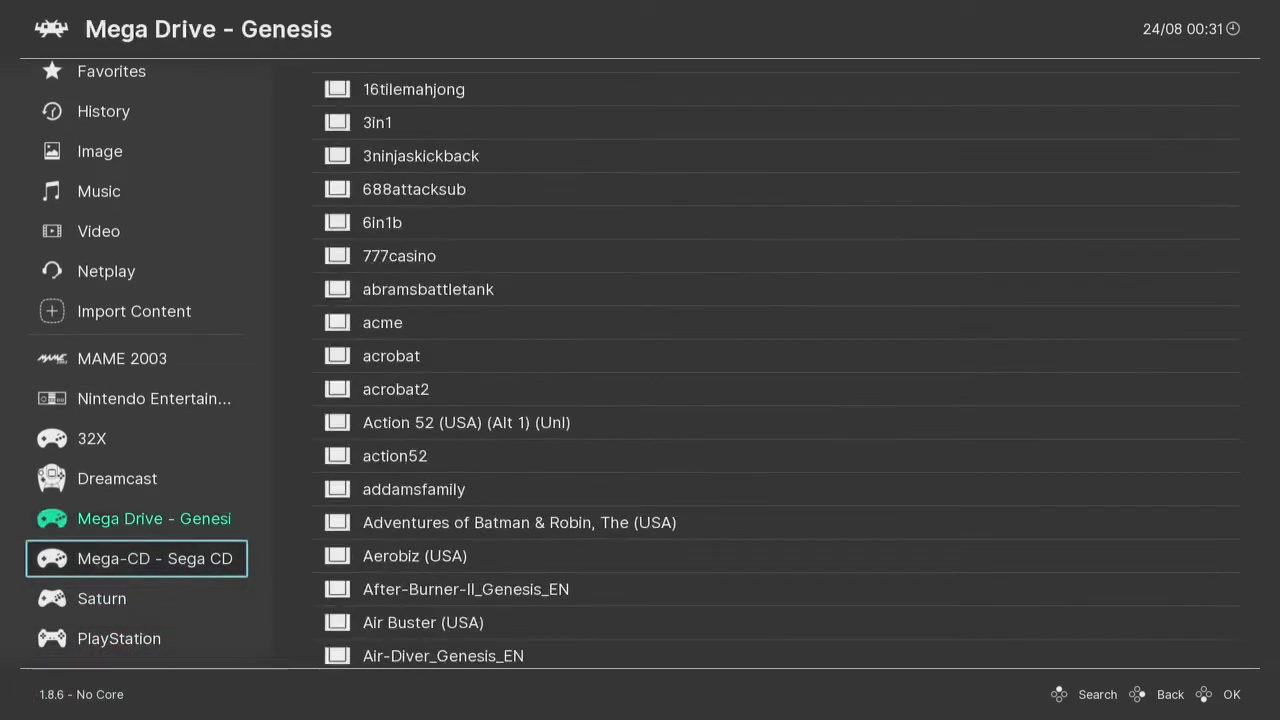